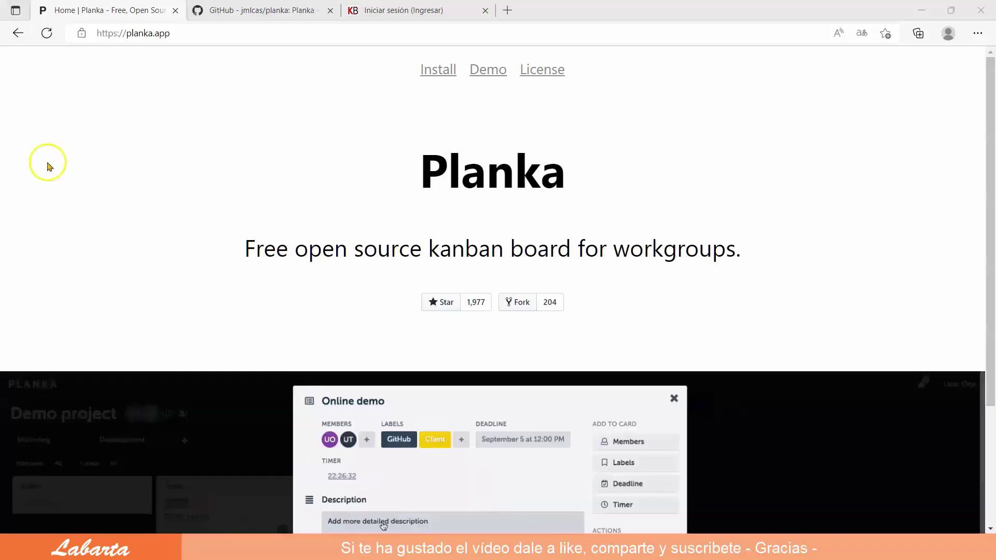
- Examine the Planka homepage, including its address, the kanban board description and the animated demo project preview
click(171, 33)
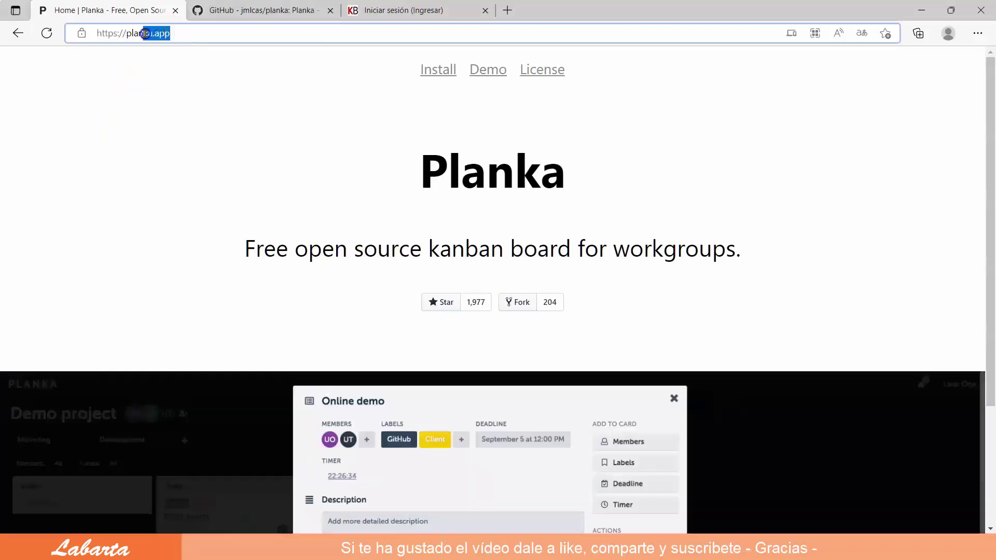
drag(145, 33, 128, 33)
drag(570, 178, 427, 176)
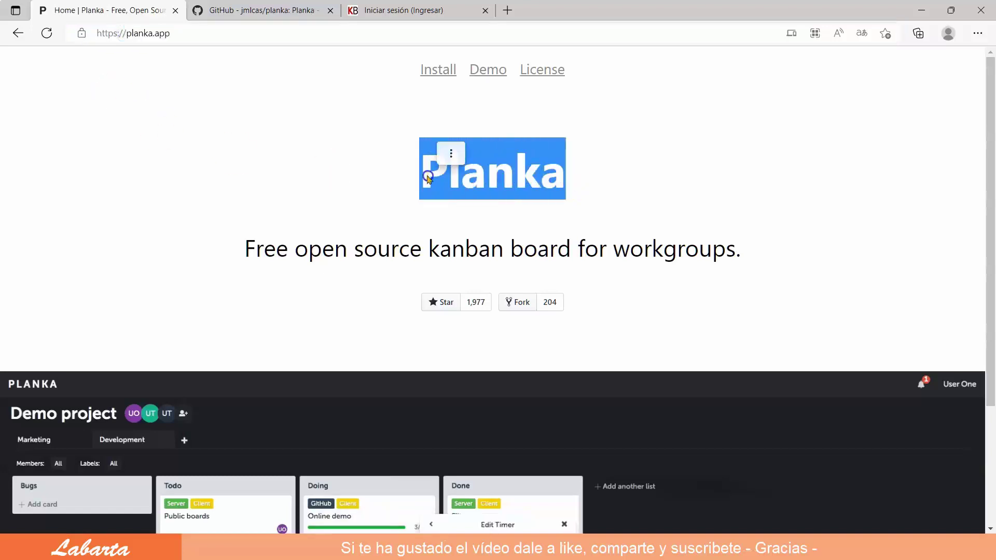
drag(504, 251, 430, 255)
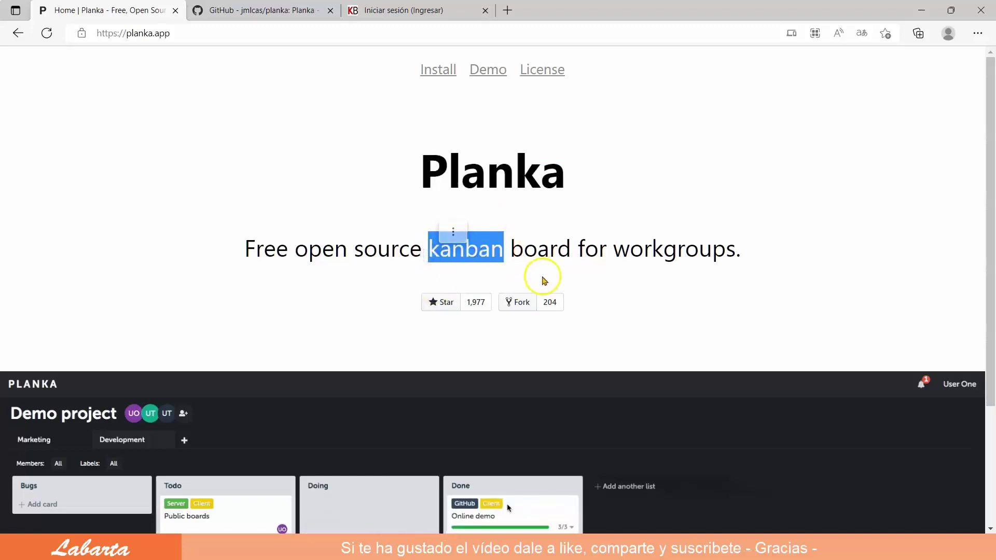
scroll(543, 281, down, 1)
scroll(542, 281, down, 2)
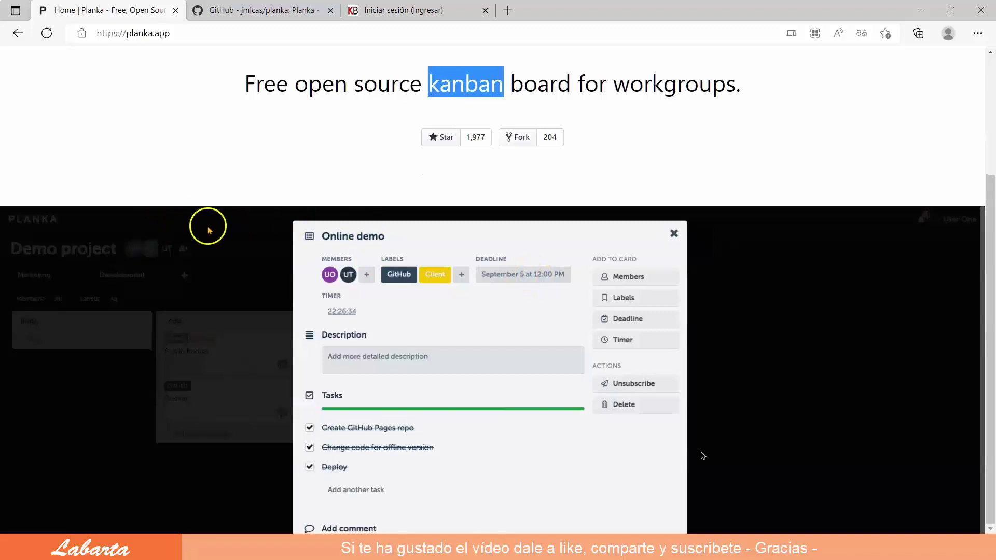
scroll(202, 228, up, 1)
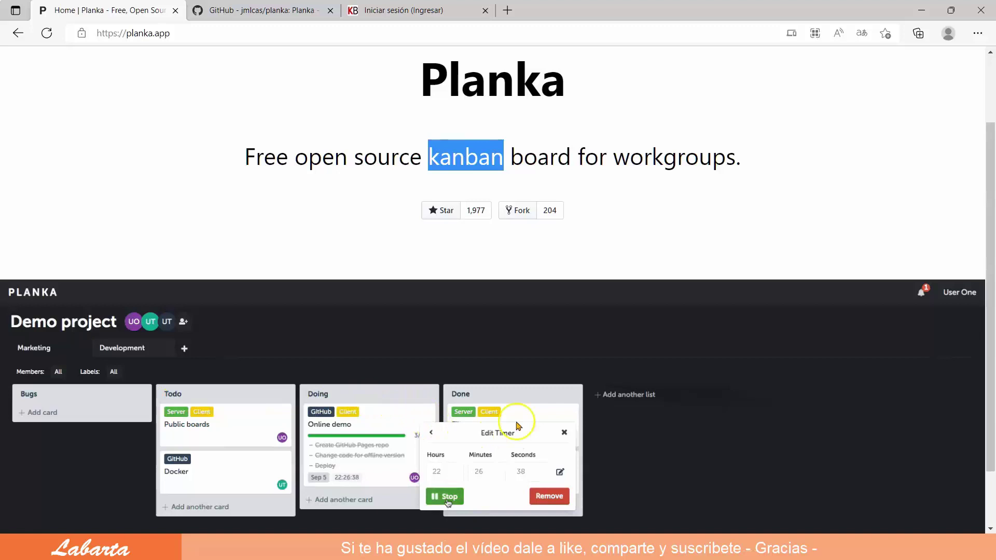
scroll(516, 363, down, 1)
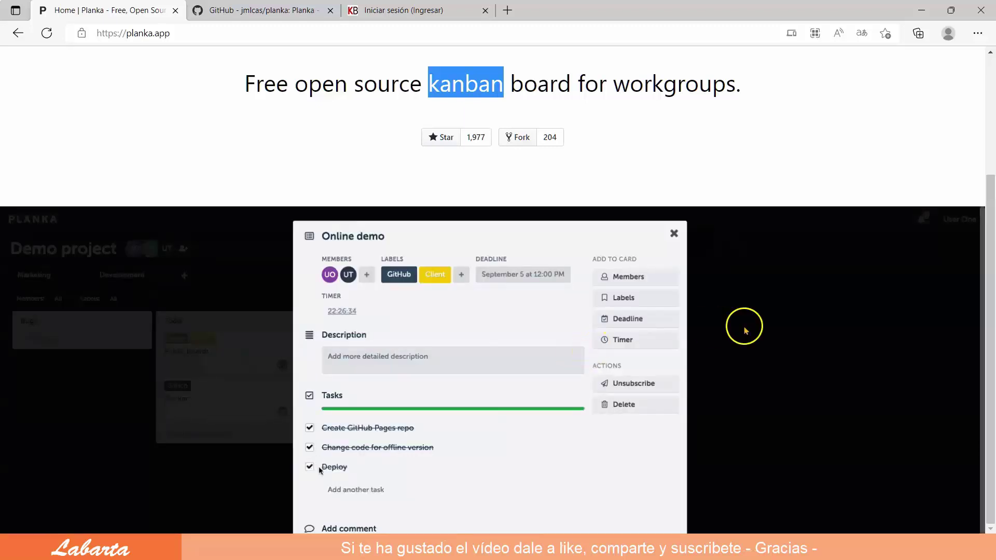
scroll(774, 334, up, 3)
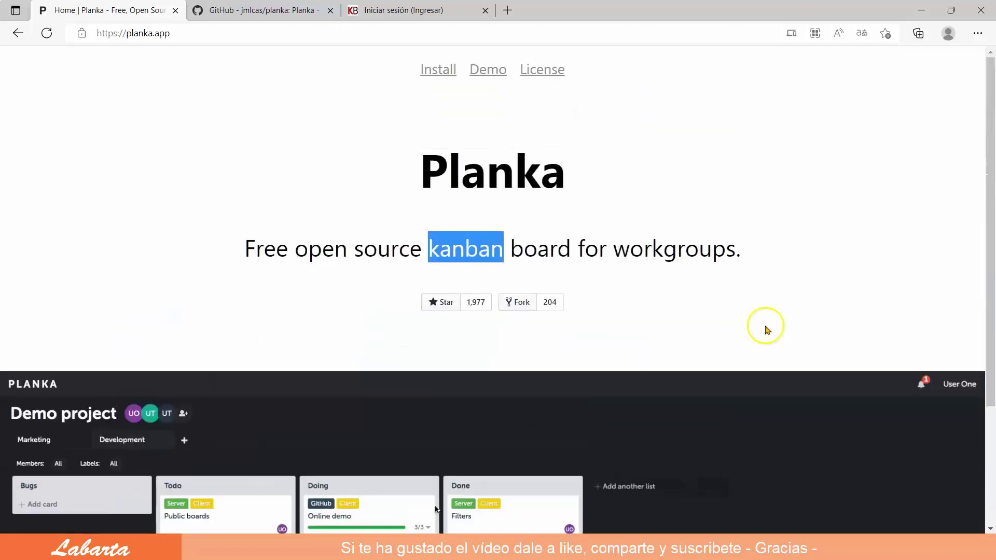
- View the Install, Demo and License pages linked from the Planka homepage, closing each one after a look
click(431, 73)
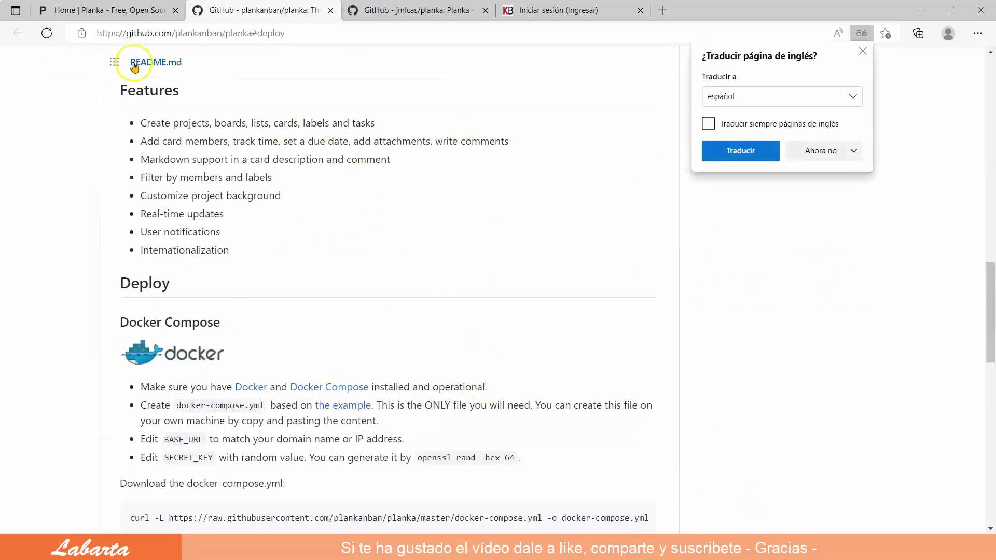
click(330, 11)
click(507, 78)
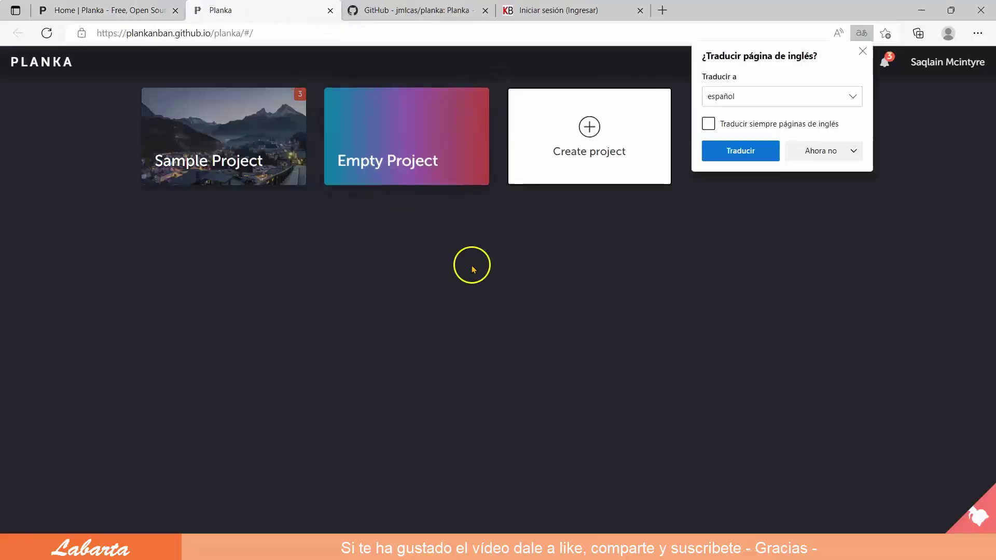
click(863, 51)
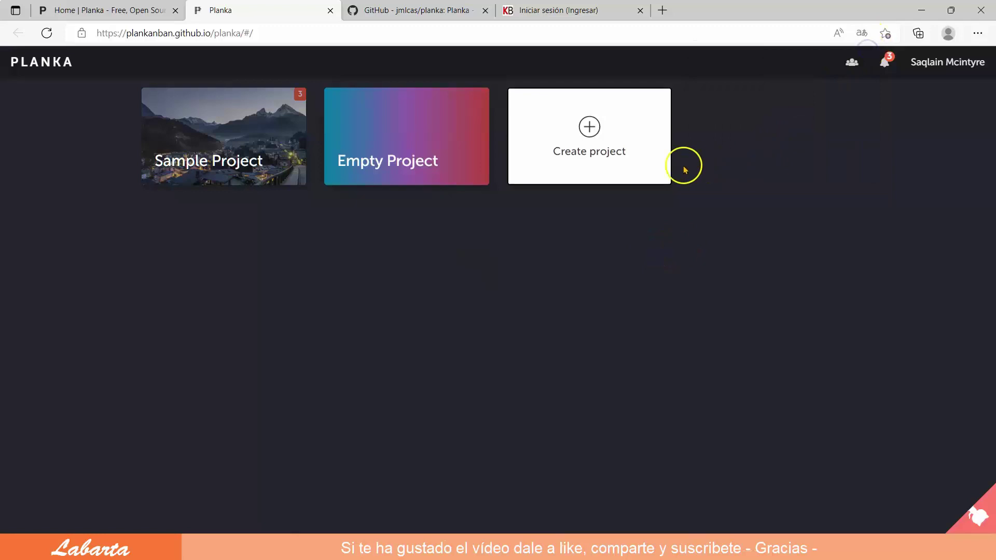
click(586, 124)
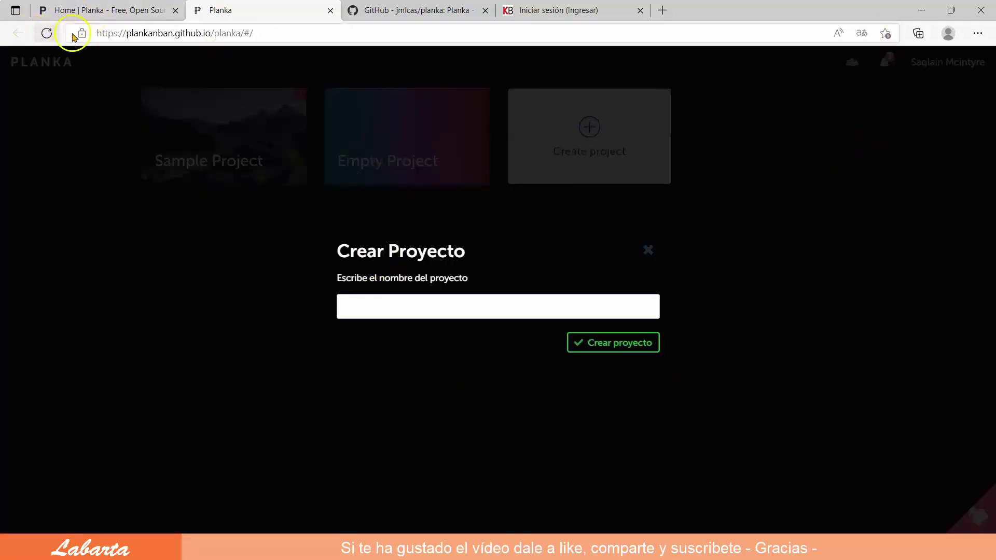
click(332, 11)
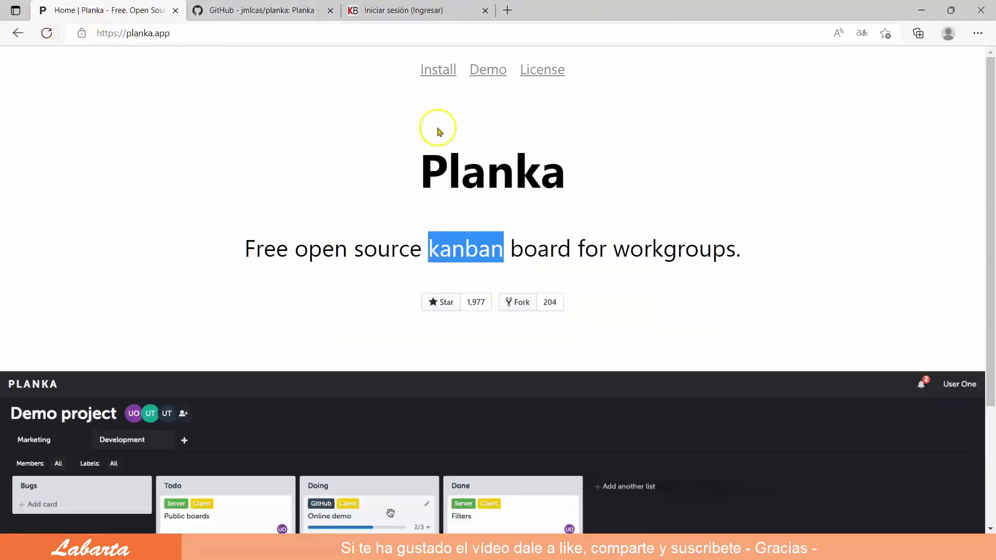
click(546, 69)
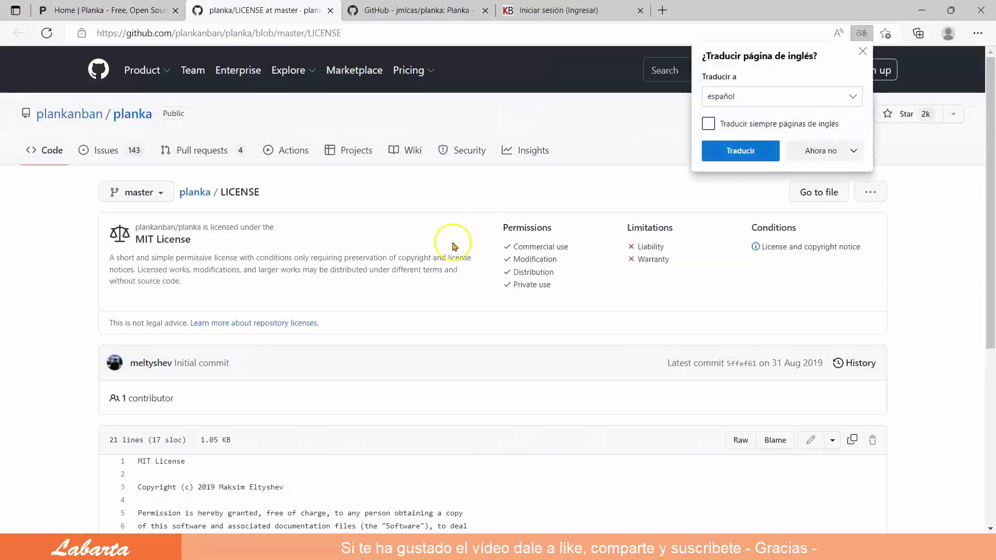
click(330, 11)
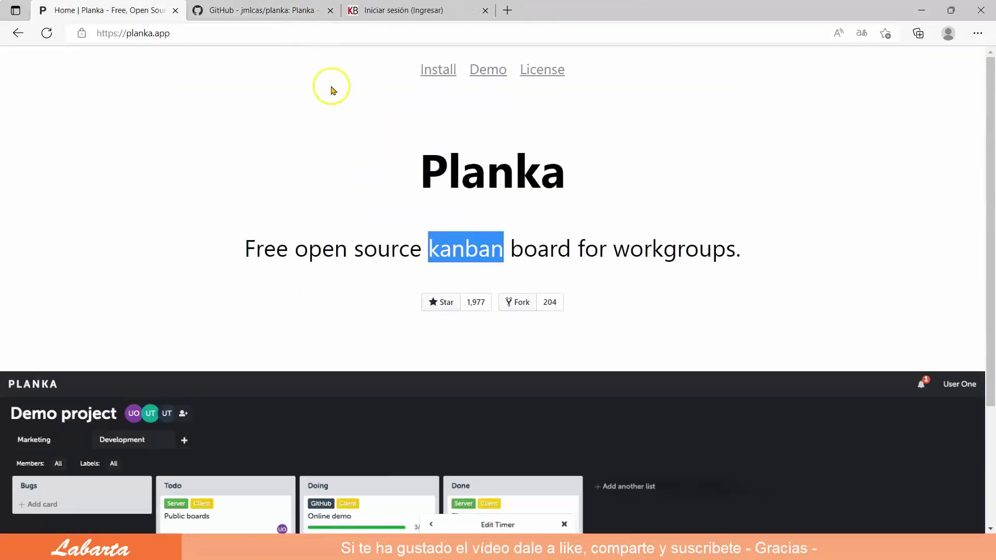
- Copy the web address of the jmlcas/planka GitHub repository from its open page
click(276, 10)
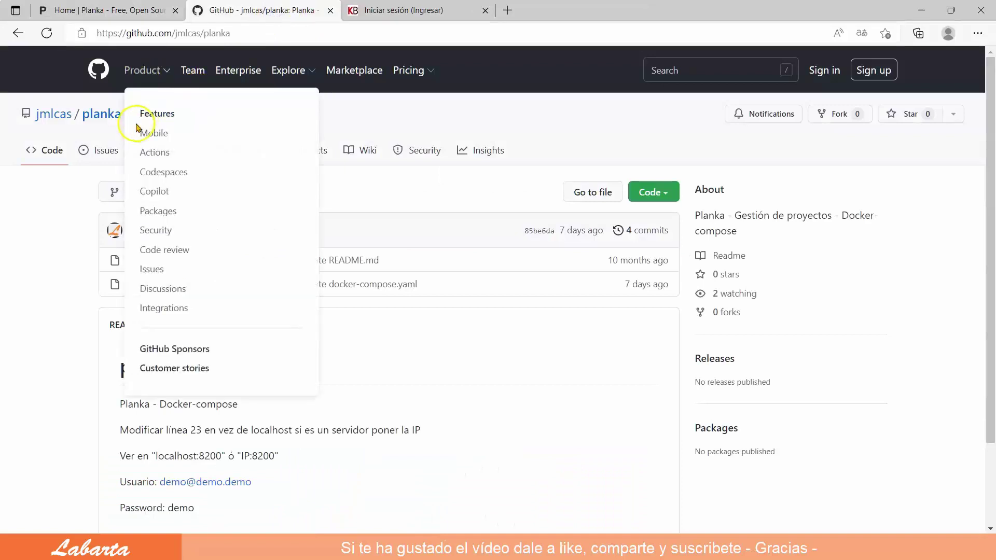
drag(232, 33, 93, 27)
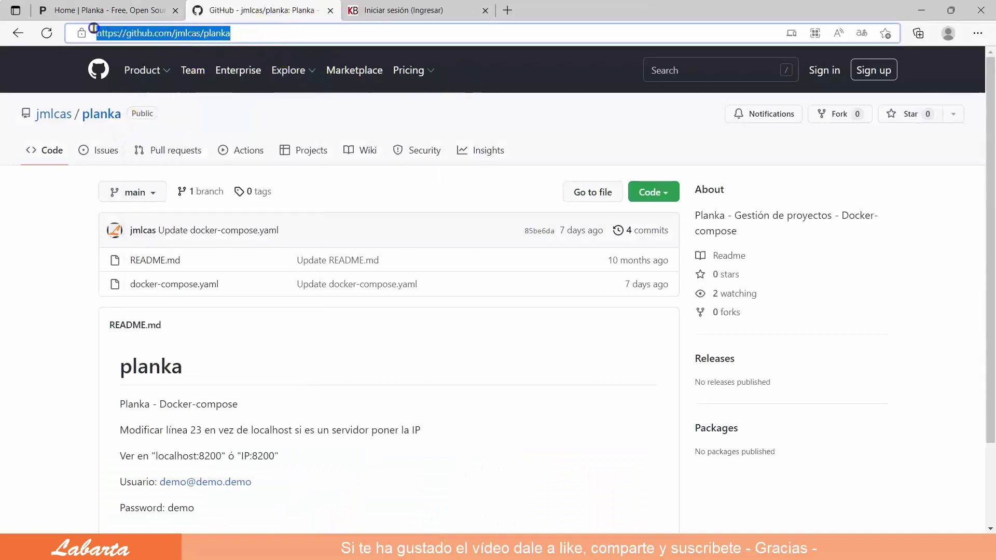
right_click(146, 32)
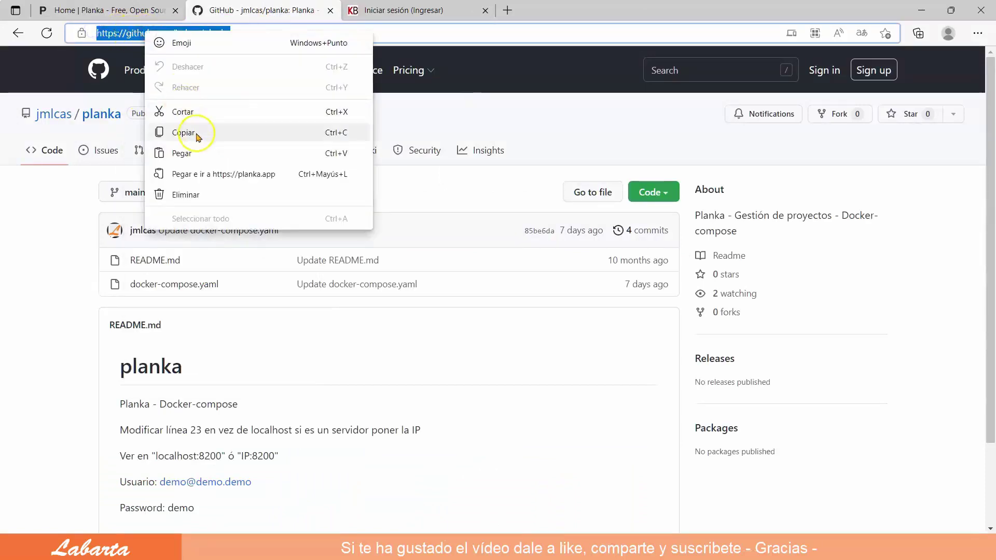
click(195, 136)
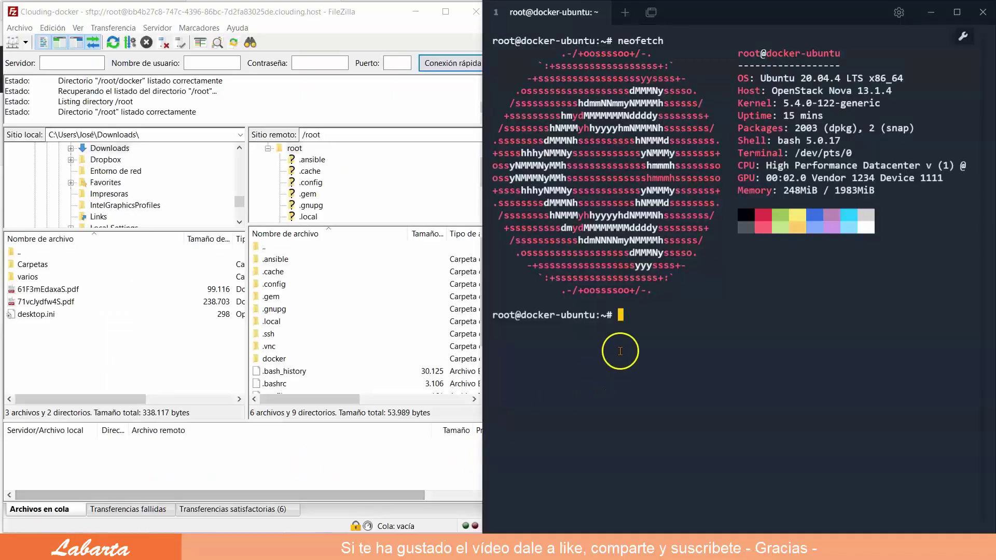
- In the server terminal, change to the docker directory and list its contents
text(cd docker)
key(Return)
text(ls)
key(Return)
click(669, 346)
text(git clone)
click(725, 369)
right_click(717, 356)
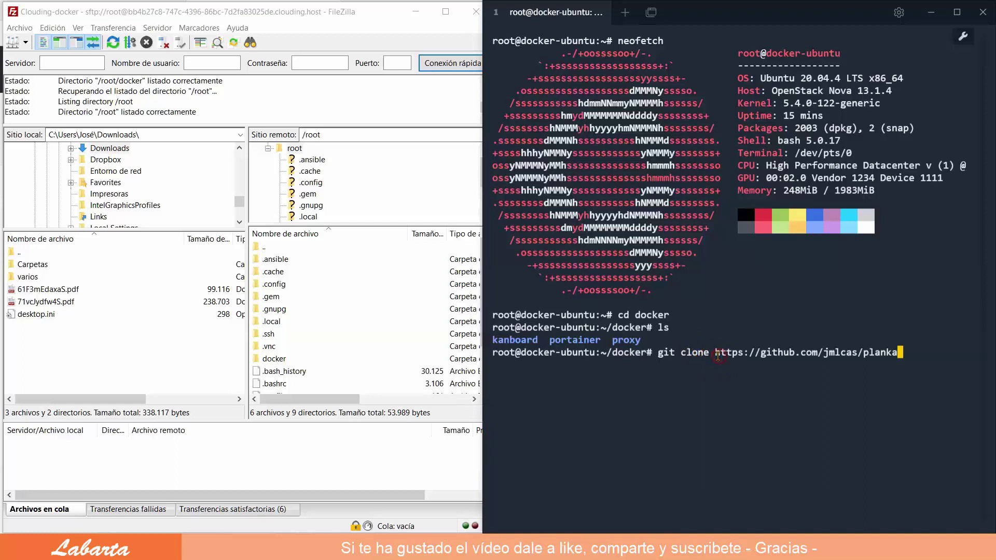
key(Return)
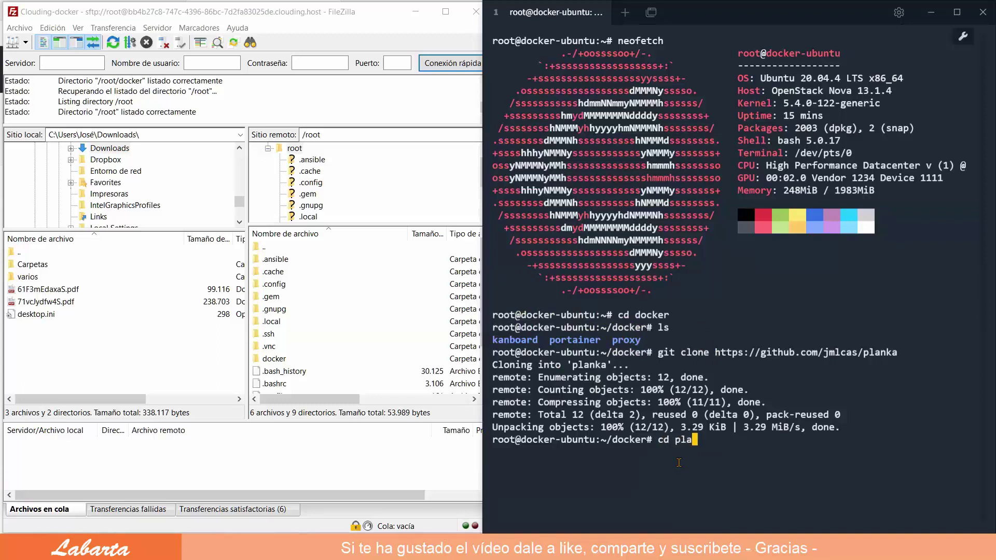
- Change into the cloned planka directory and list its files
key(Return)
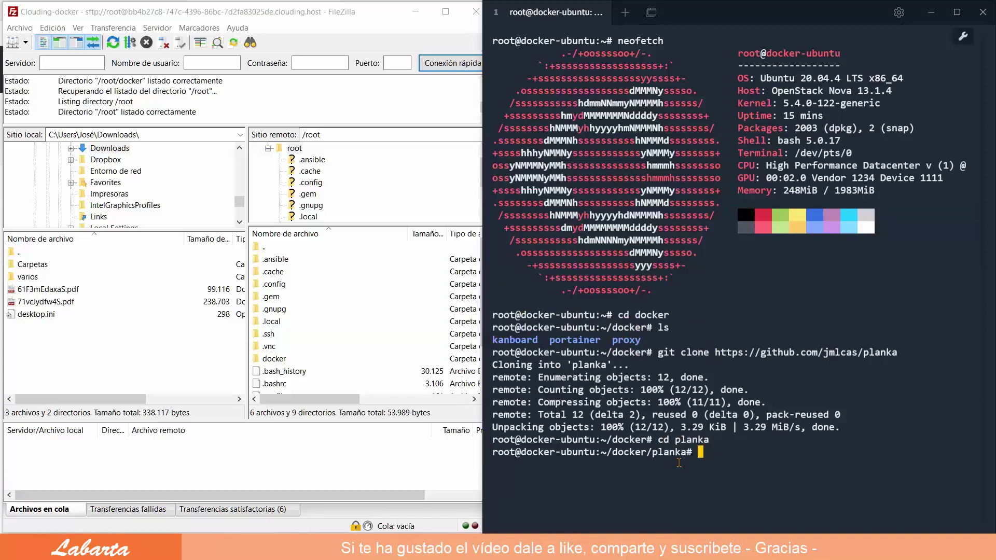
text(ls)
key(Return)
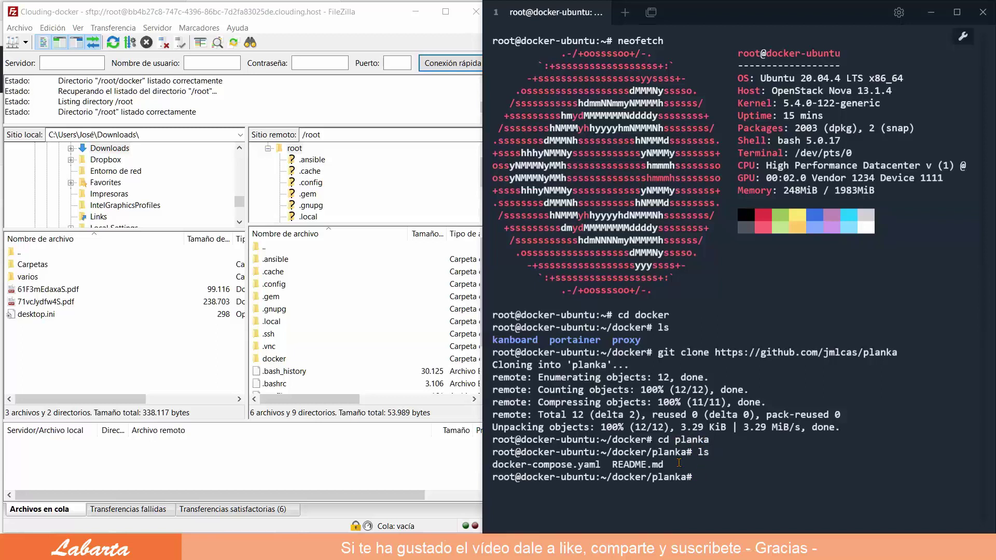
- Switch to FileZilla and open docker-compose.yaml from the remote folder /root/docker/planka in the text editor
double_click(274, 358)
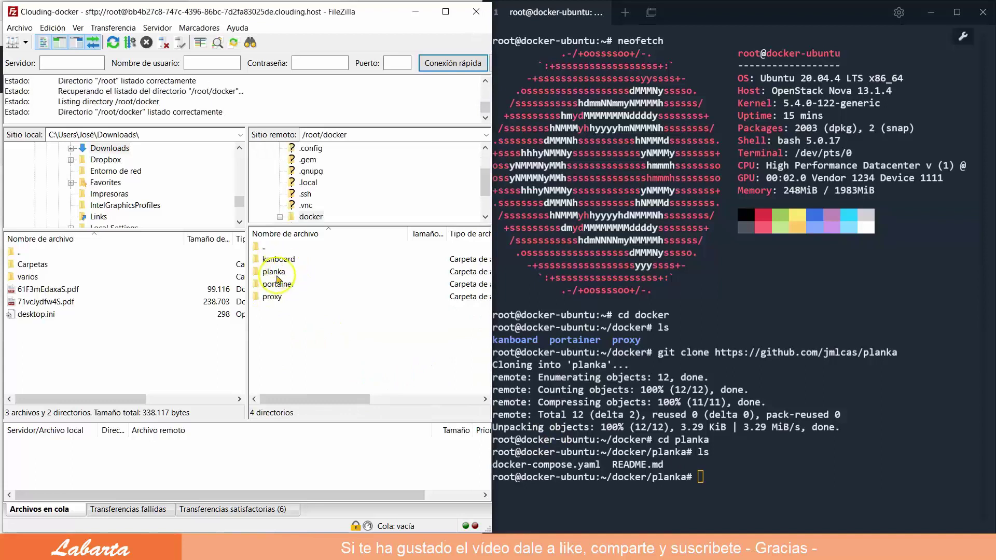
double_click(277, 274)
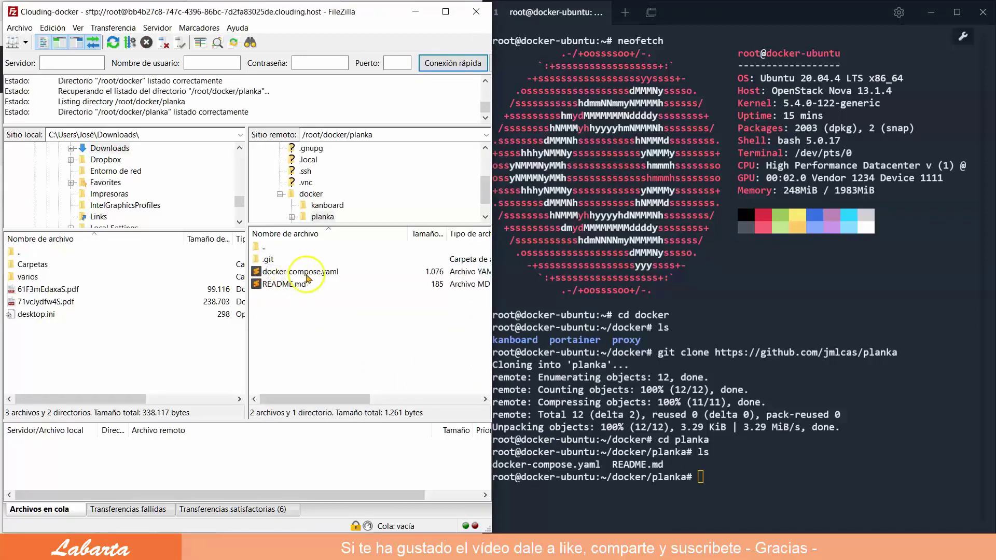
right_click(309, 275)
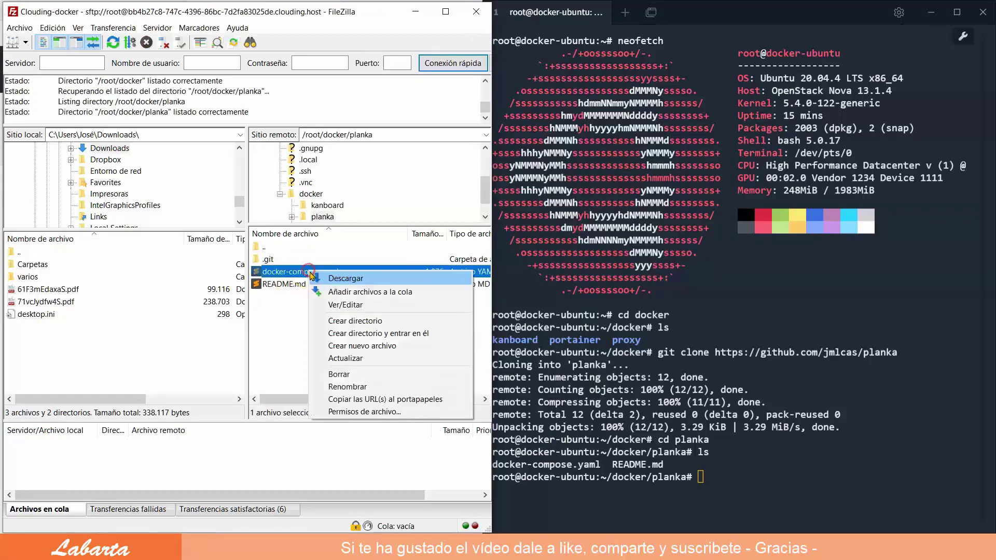
click(362, 307)
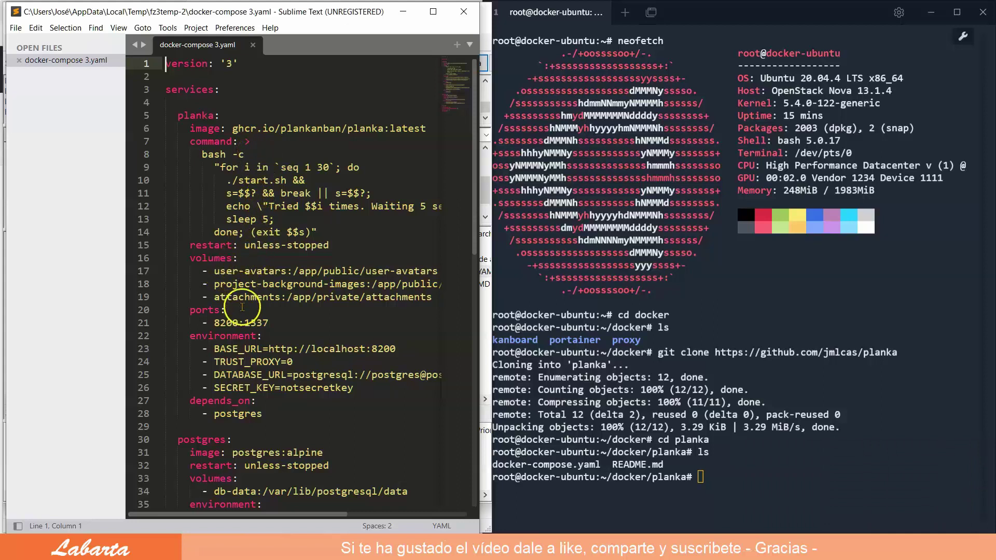
- Check the port mapping, environment and volume definitions in the compose file, and close the editor without changing it
double_click(220, 322)
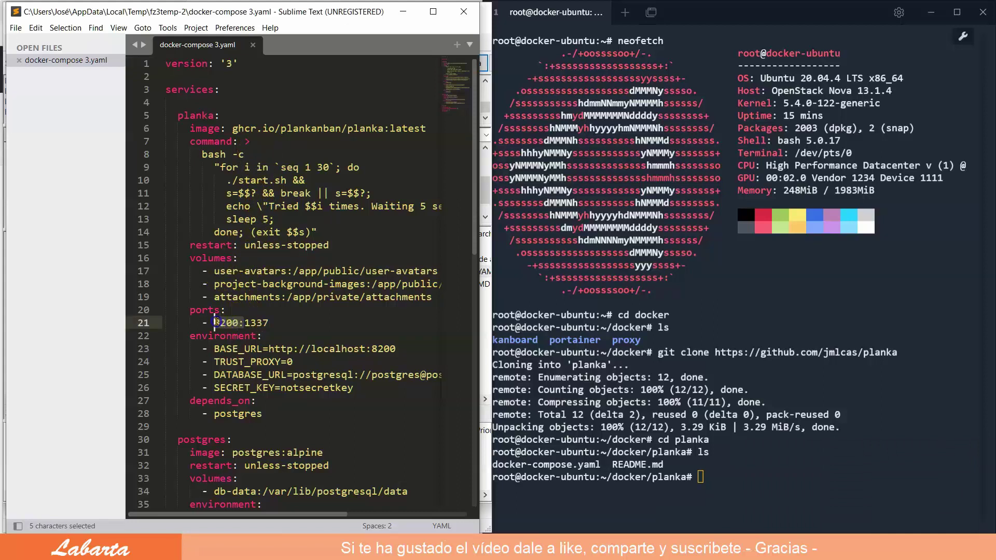
click(286, 321)
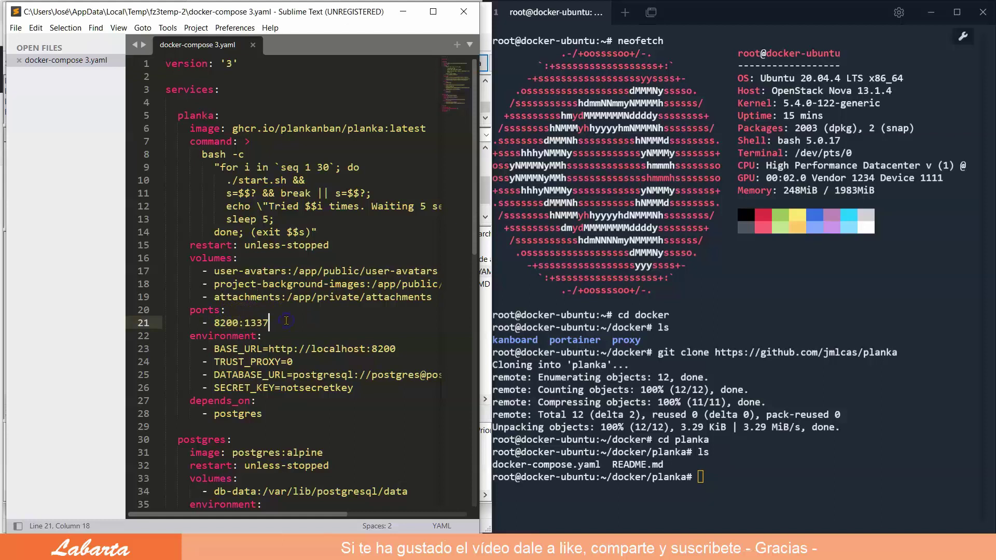
scroll(286, 321, down, 3)
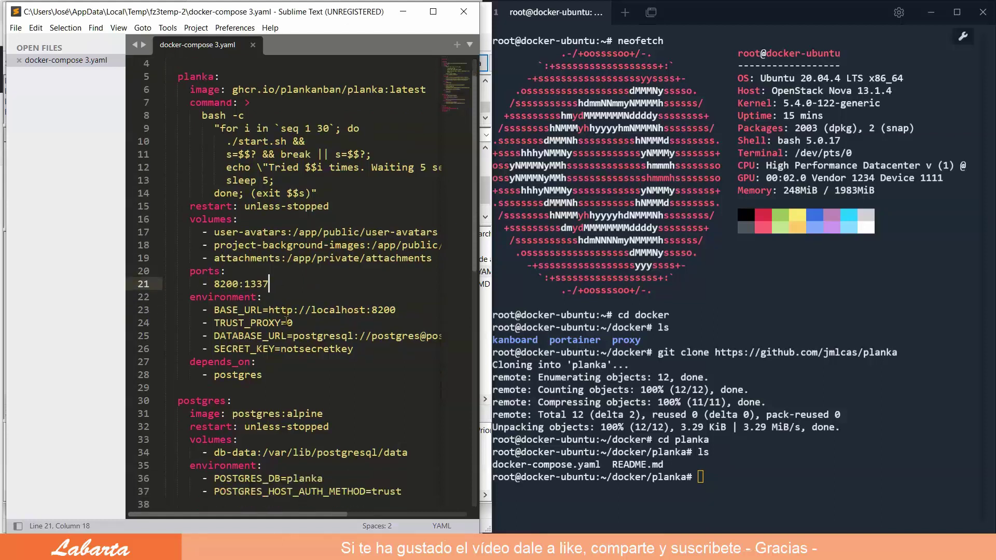
scroll(285, 321, down, 1)
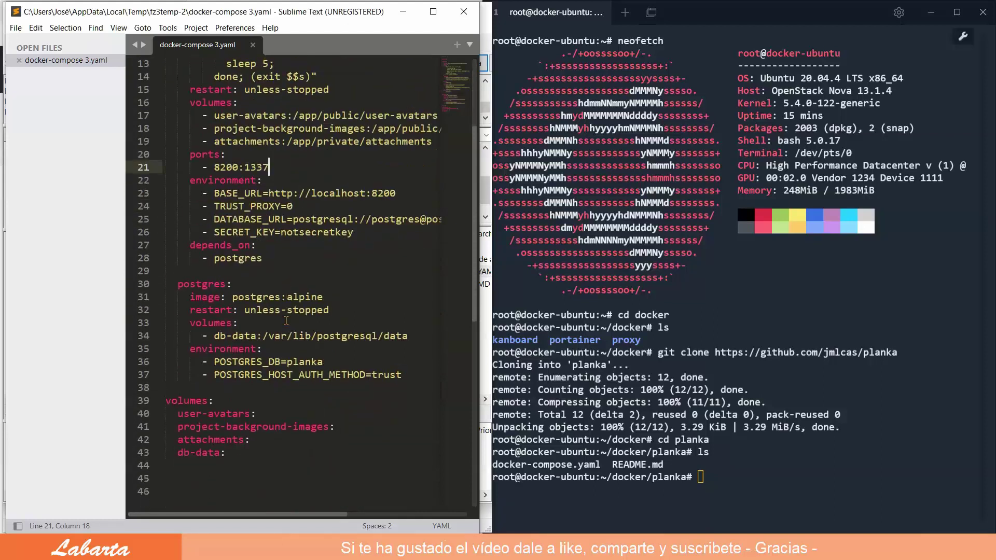
click(253, 46)
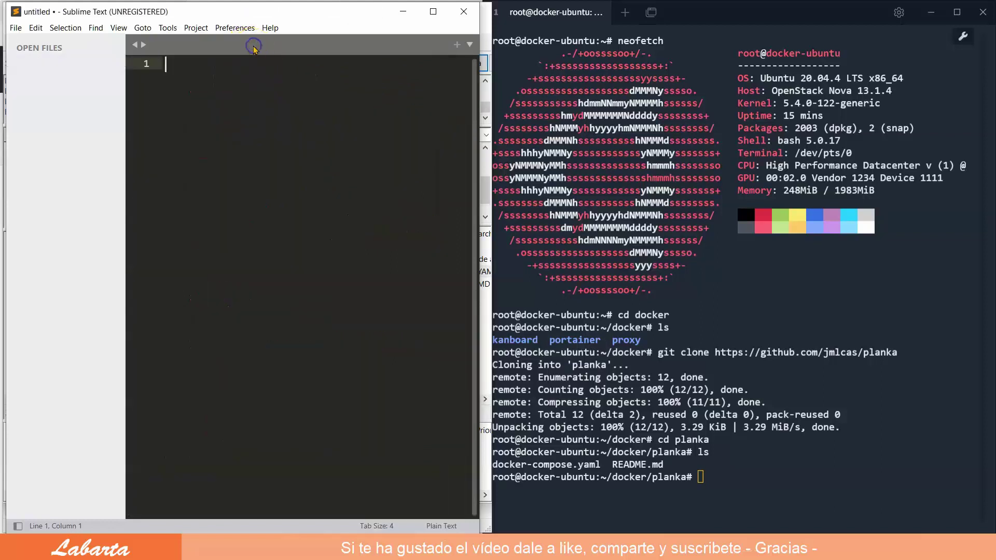
click(464, 11)
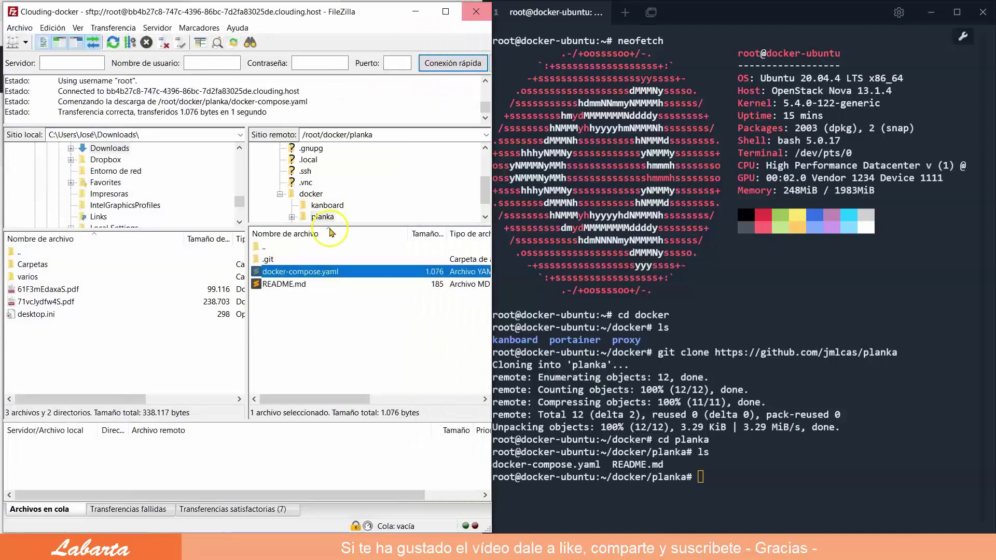
- Delete the .git folder and its contents from the remote planka directory
click(305, 335)
right_click(268, 259)
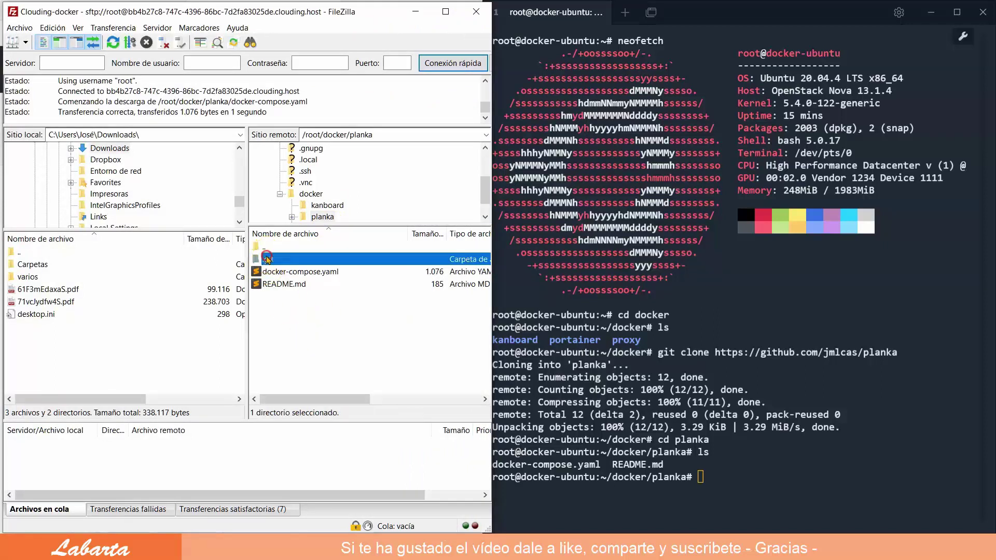
click(300, 372)
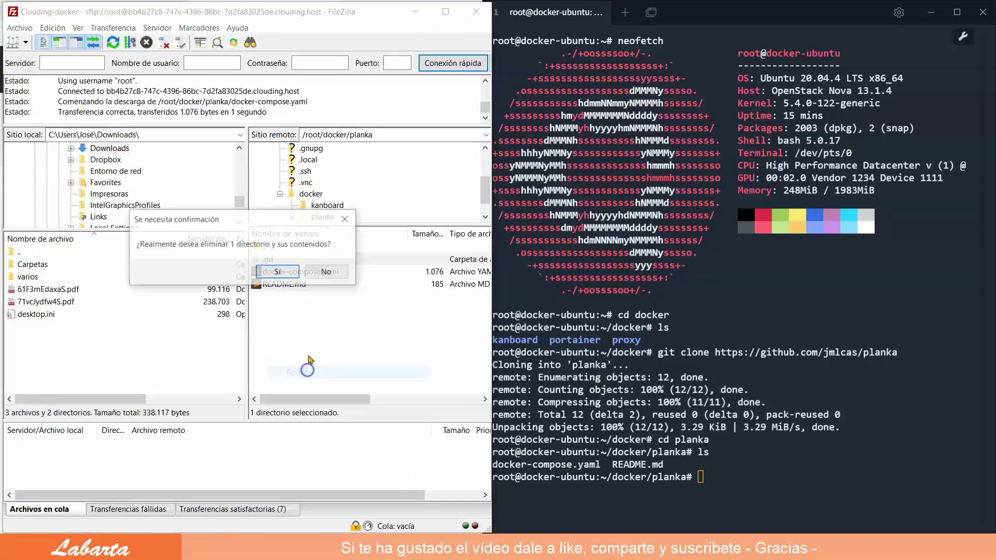
click(280, 271)
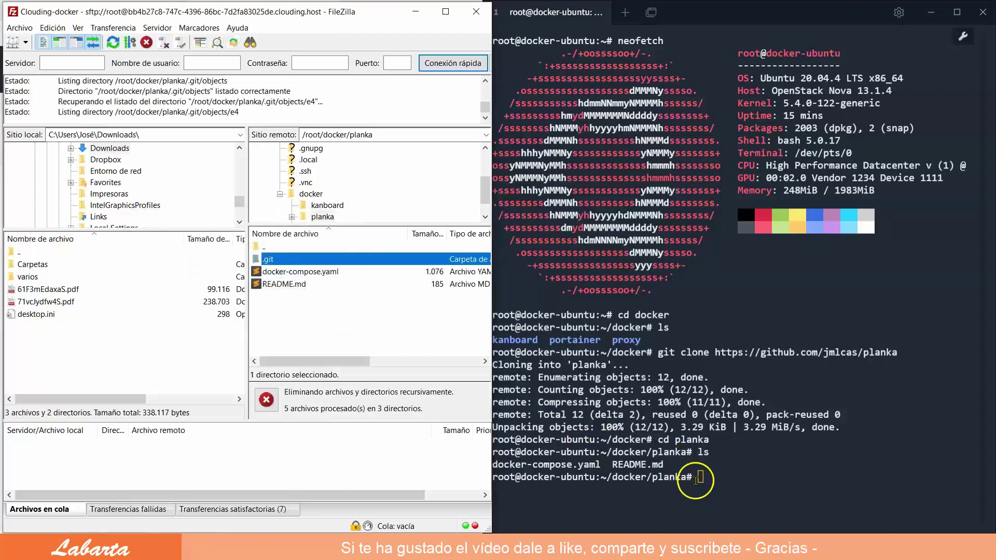
- Start the Planka containers in the background from the terminal's planka directory with docker-compose up -d
click(706, 485)
text(docker)
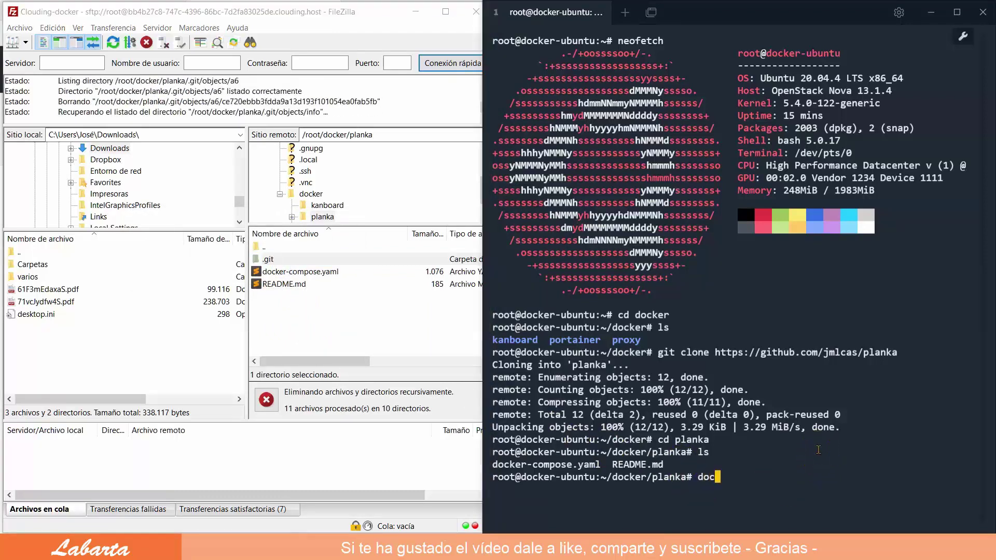
text(-comp)
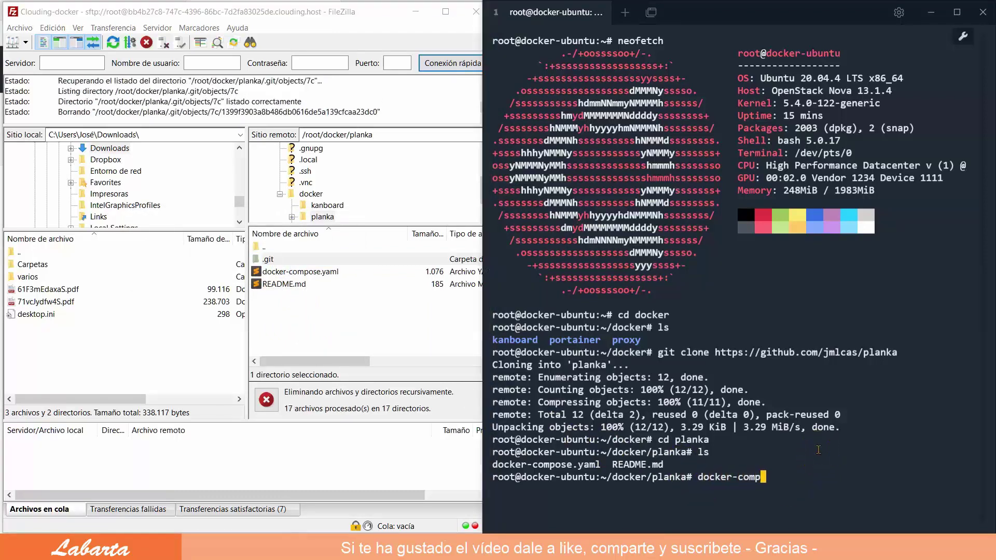
text(ose up -d)
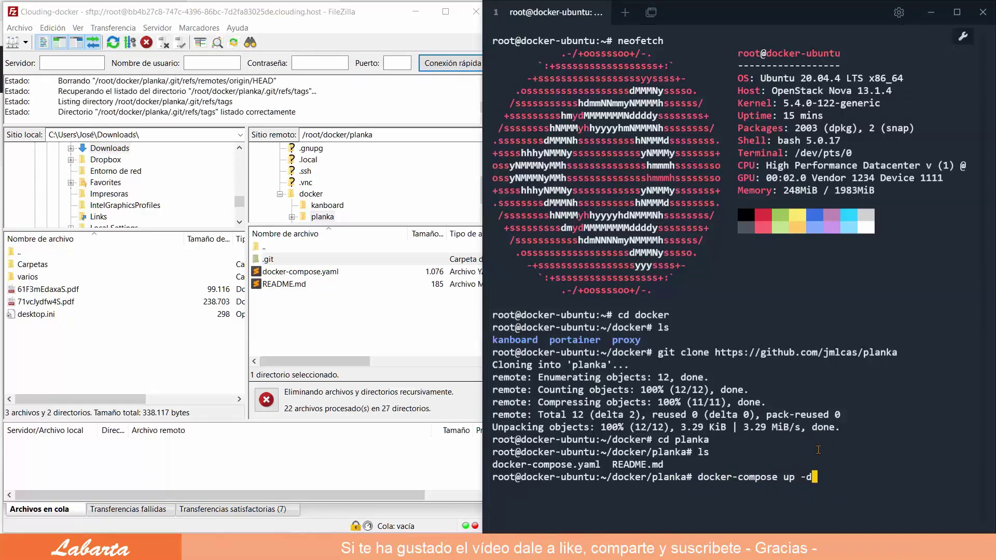
key(Return)
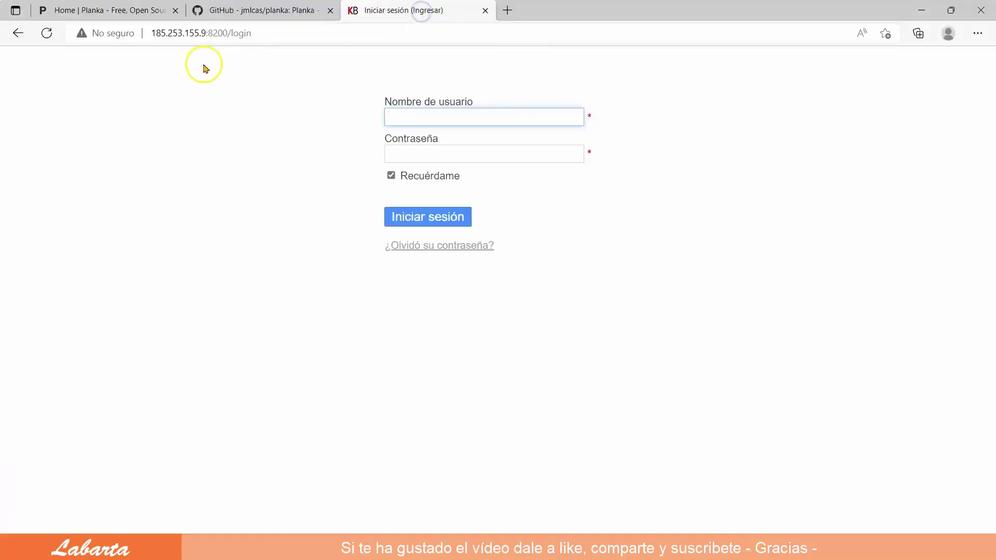
- Switch to the browser, reload the page on port 8200 and sign in to Planka with the demo account's e-mail and password
click(48, 34)
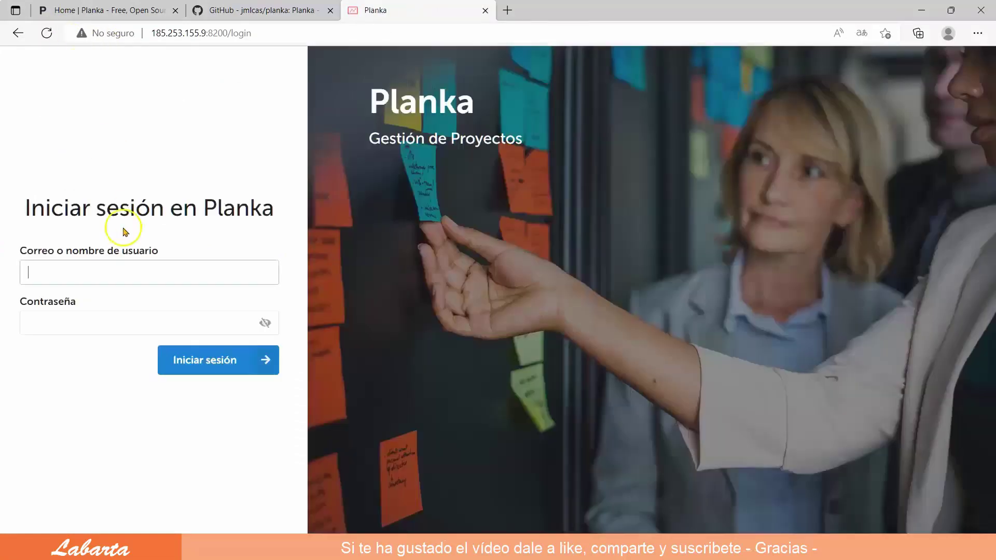
drag(279, 215, 213, 212)
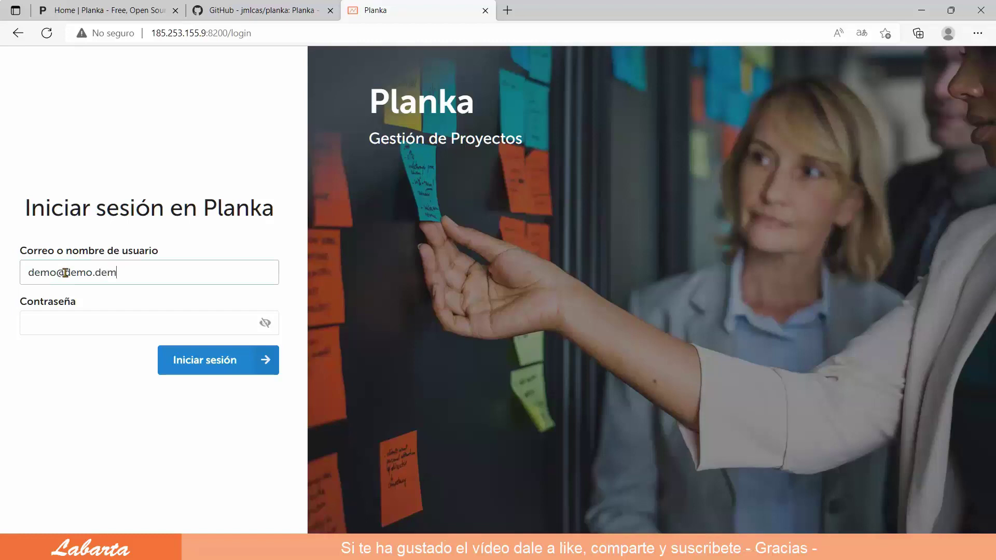
click(45, 320)
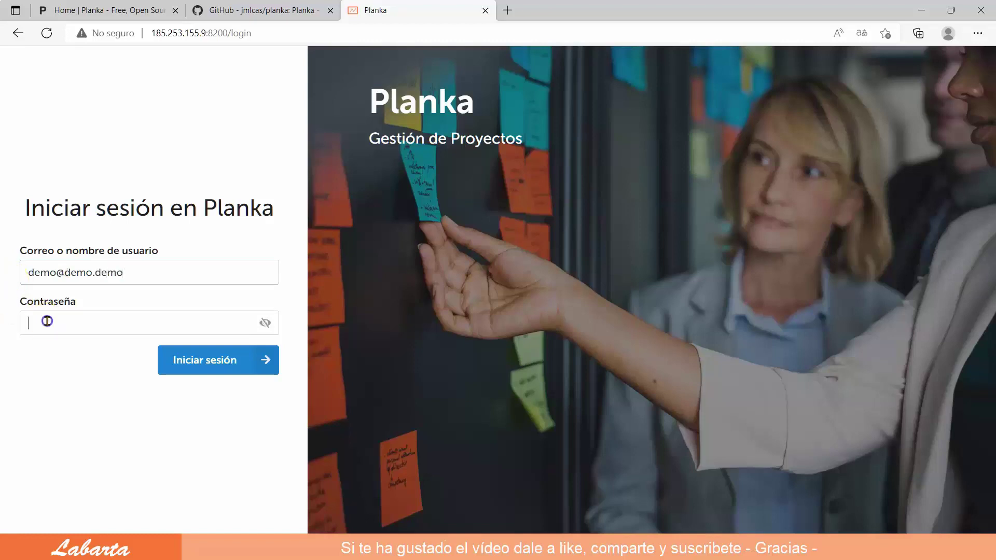
text(d)
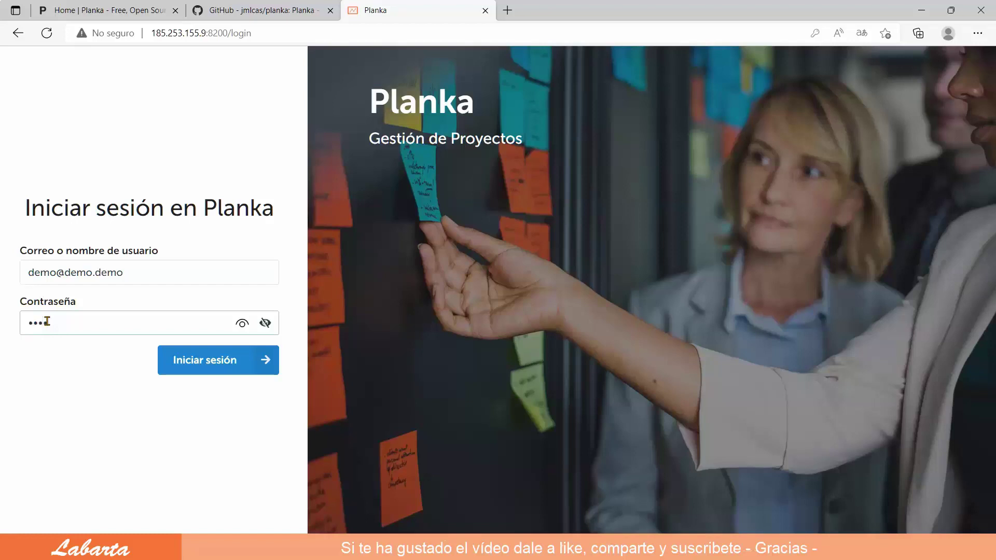
click(243, 322)
click(213, 364)
click(887, 52)
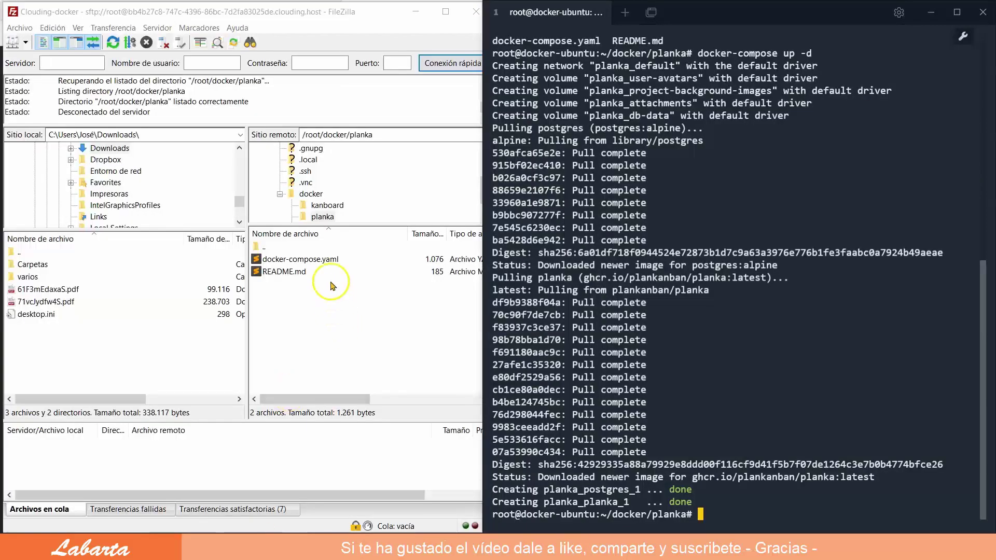
- Switch to FileZilla and reopen the remote docker-compose.yaml for editing, discarding the local copy and downloading a new one
right_click(327, 262)
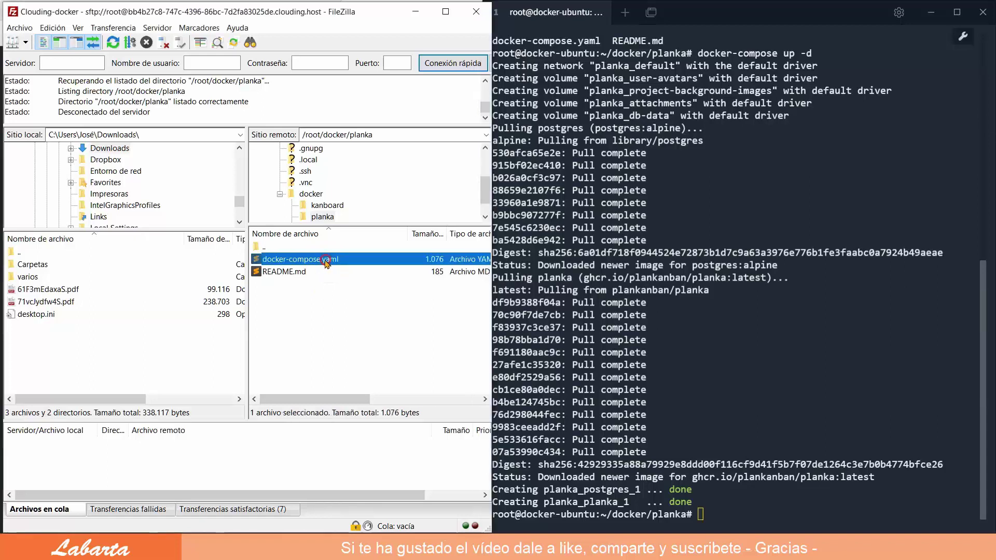
click(352, 296)
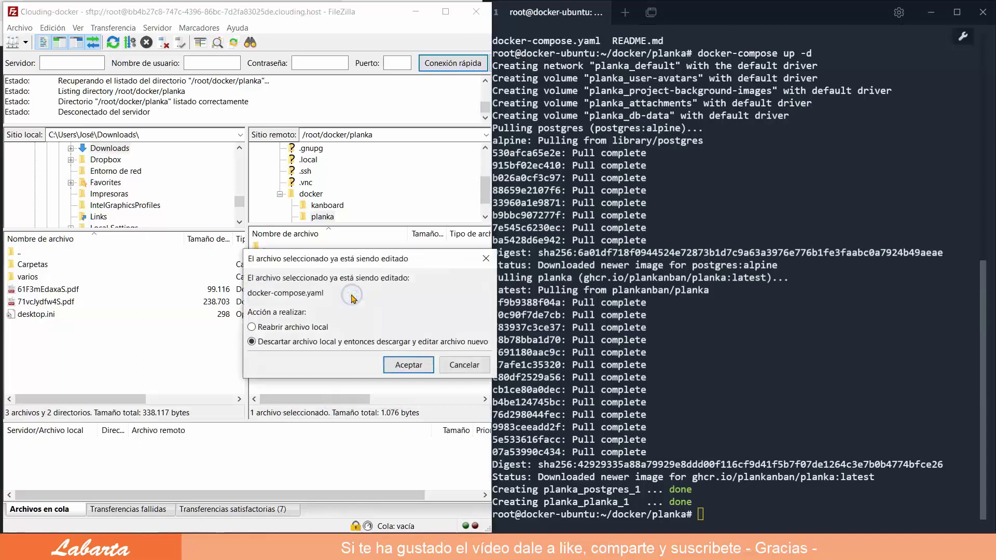
click(407, 364)
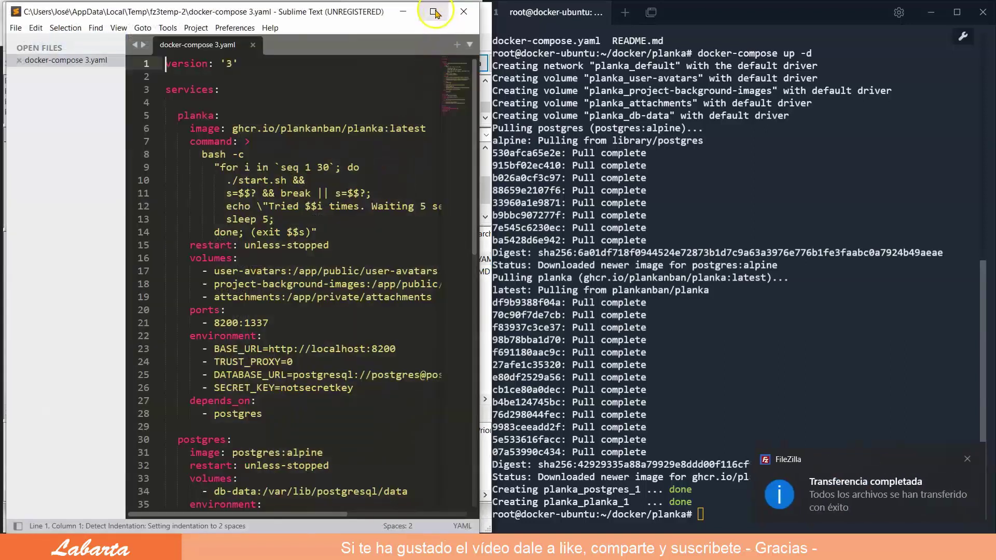
click(433, 12)
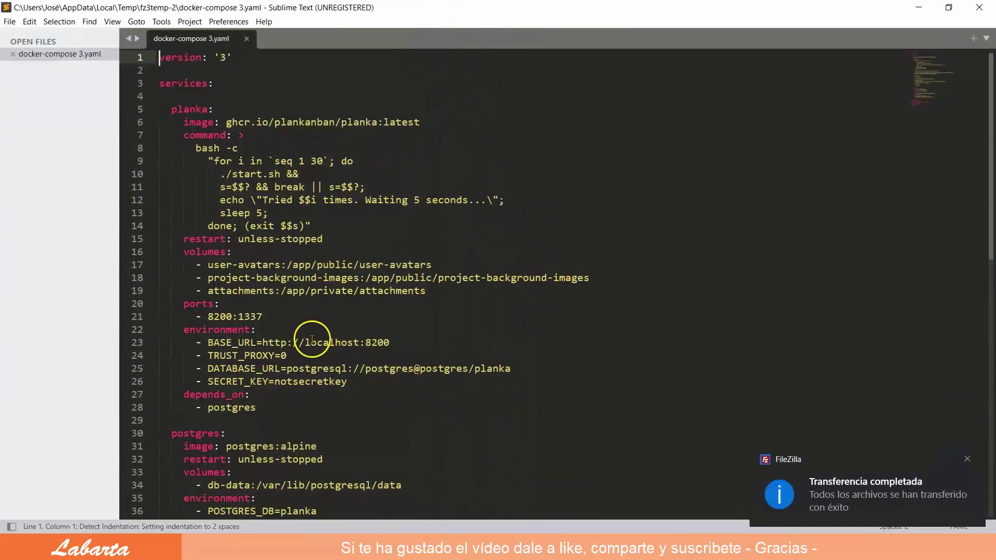
drag(390, 344, 203, 345)
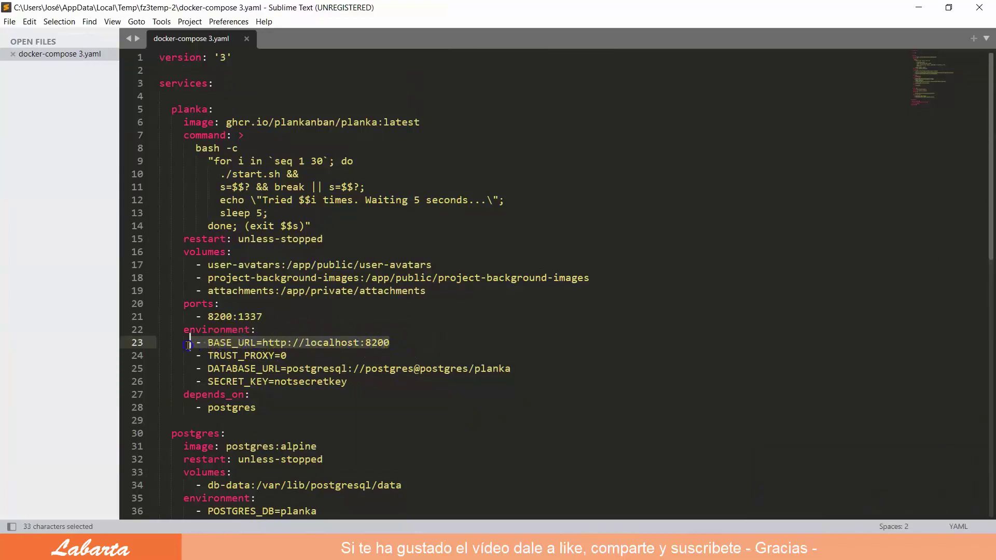
click(316, 345)
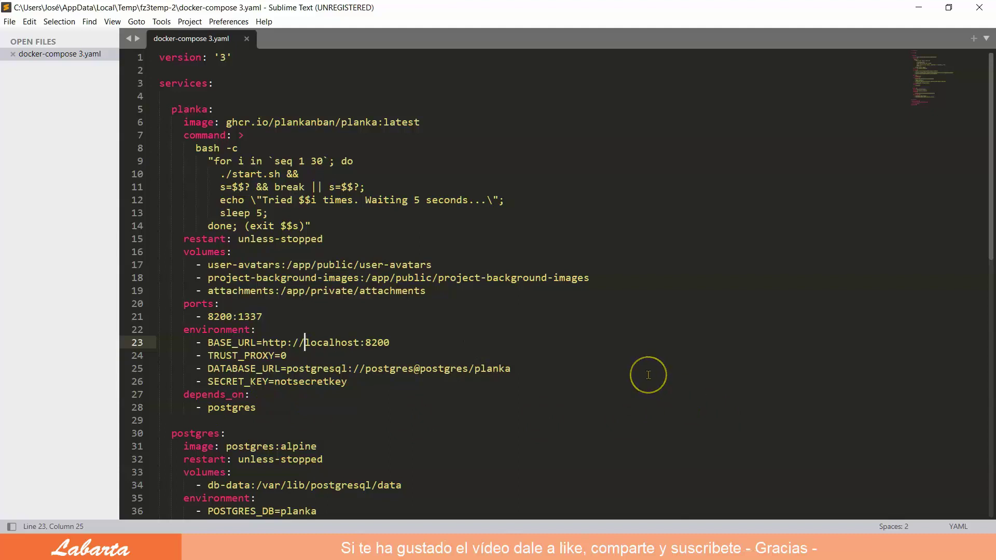
text(185)
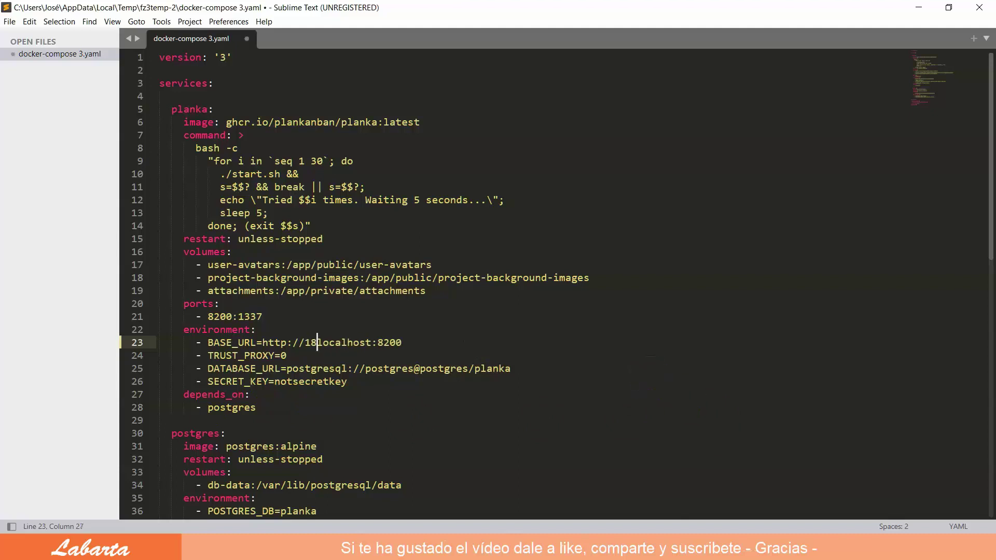
text(.253)
text(.155.9)
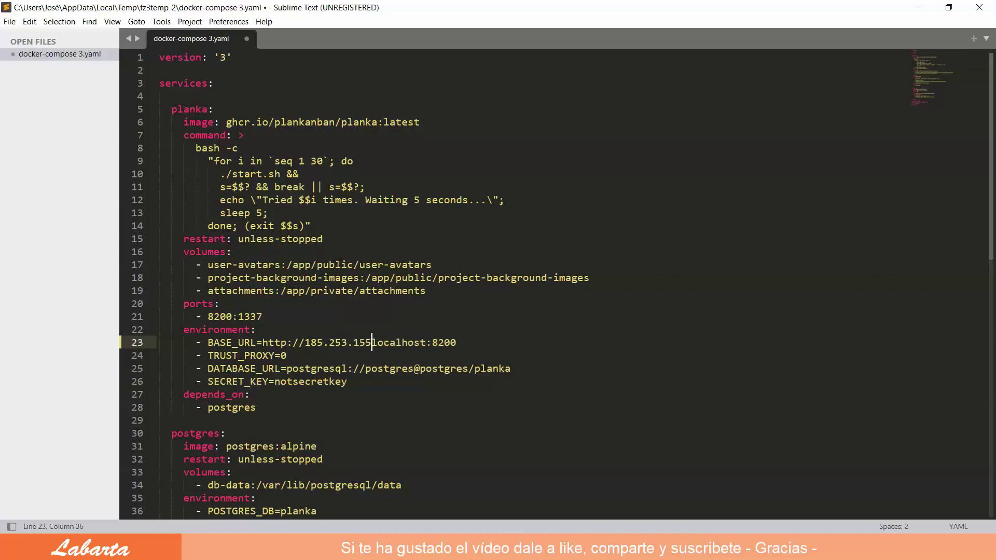
key(Delete)
key(Delete)
key(Delete)
key(Delete)
key(Delete)
key(Delete)
key(Delete)
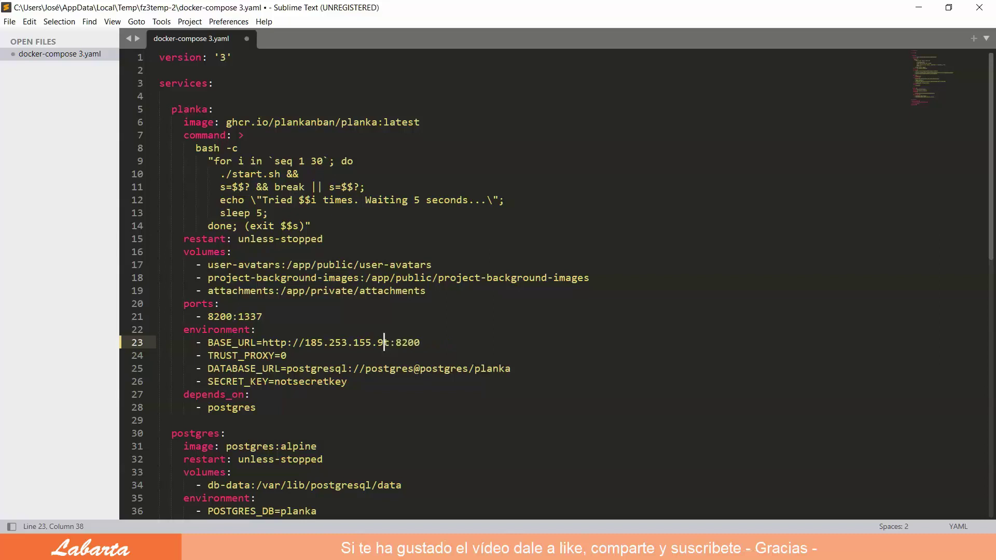
key(End)
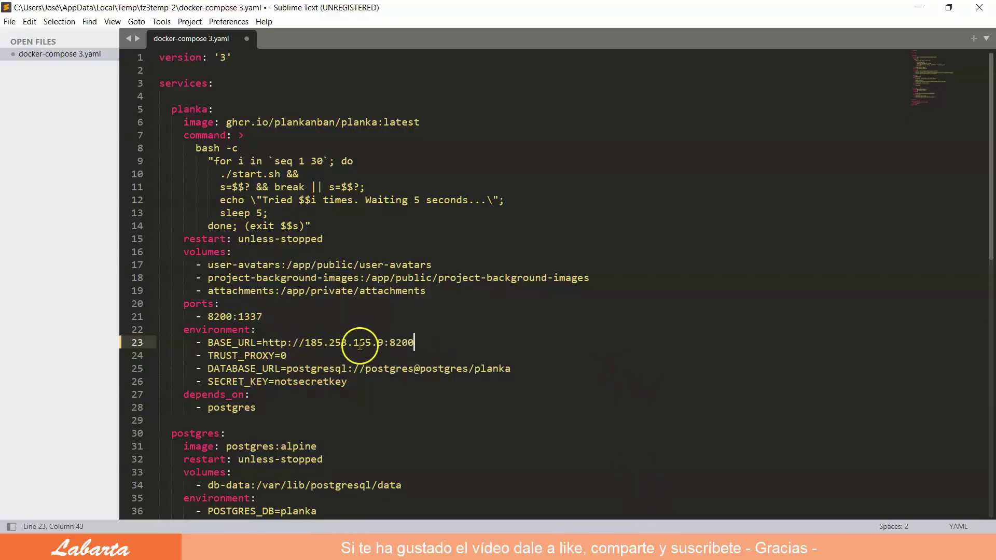
click(232, 316)
drag(232, 317, 208, 316)
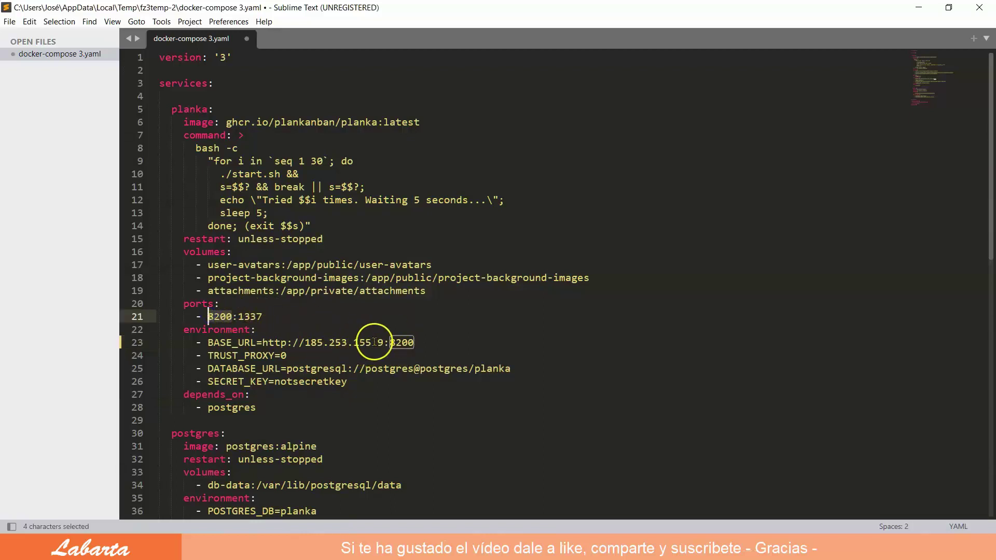
click(461, 342)
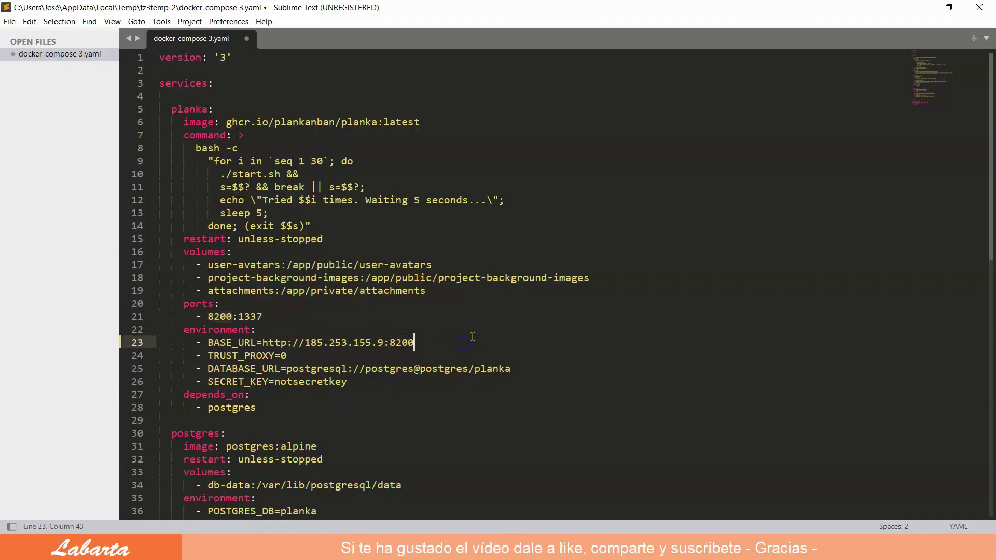
- Save the modified compose file, close the editor and upload the file back to the server
click(247, 38)
click(468, 323)
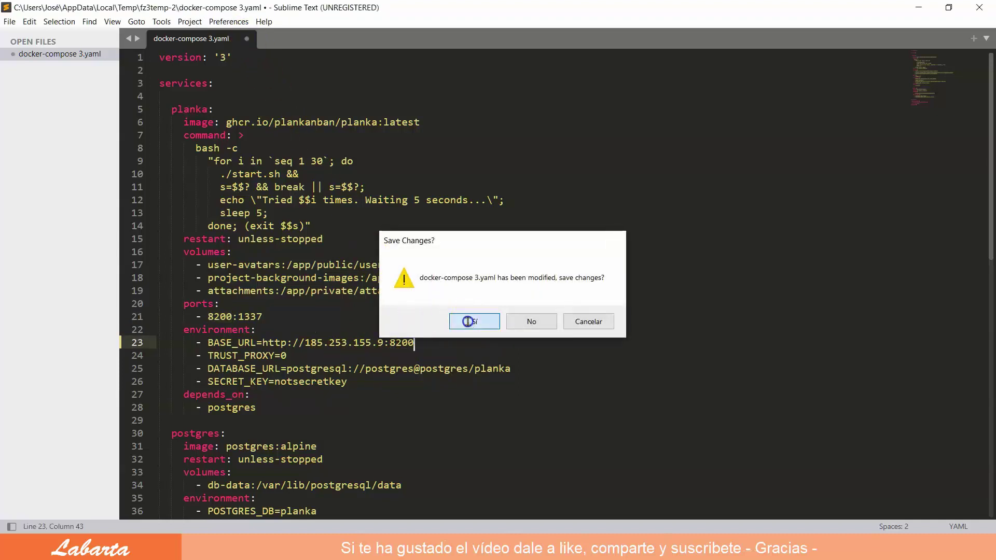
click(977, 9)
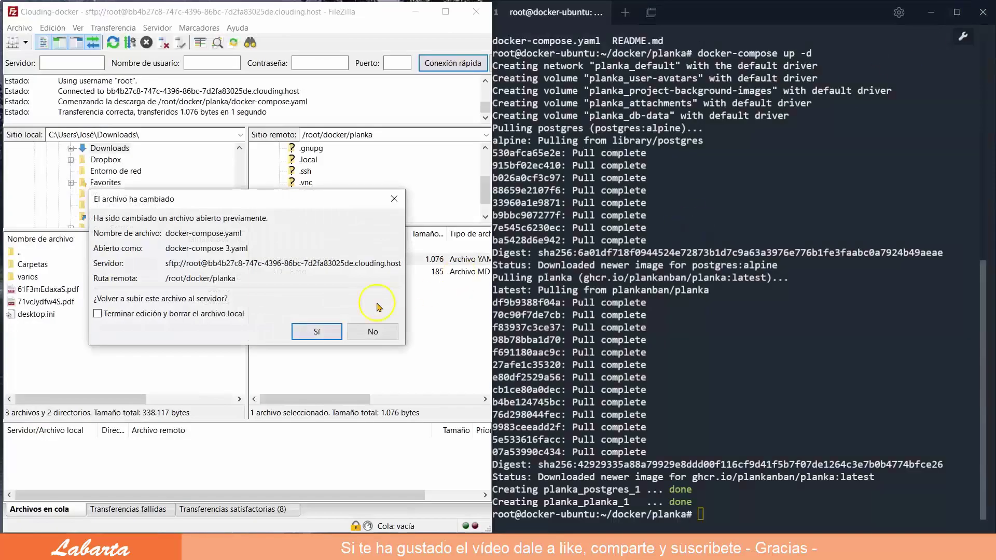
click(317, 332)
- Restart the Planka containers from the terminal with docker-compose down followed by docker-compose up -d
click(657, 475)
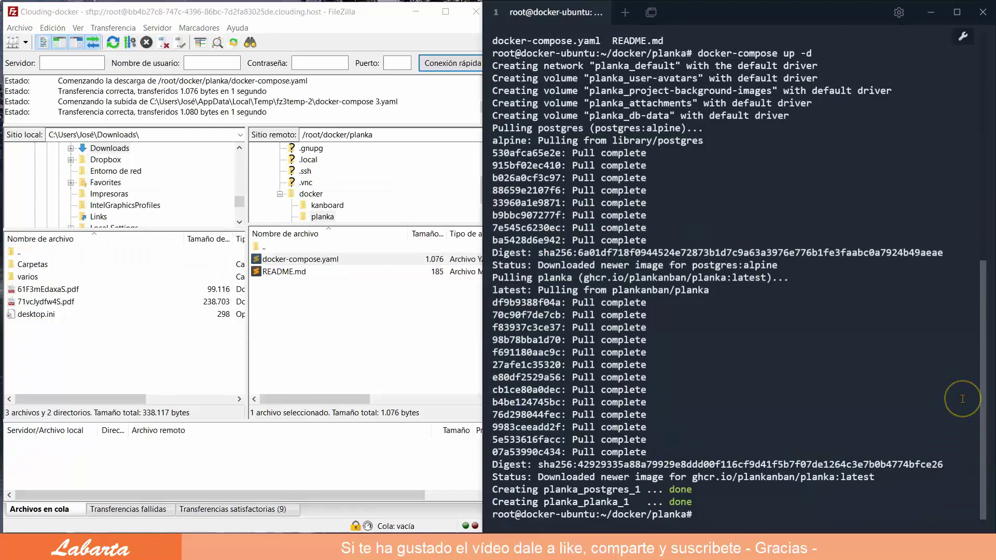
key(Up)
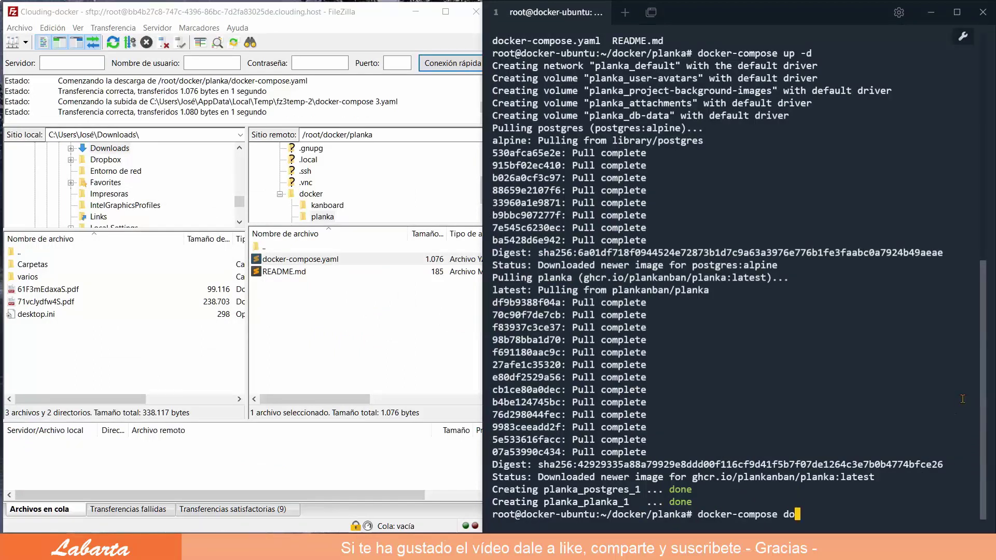
key(Return)
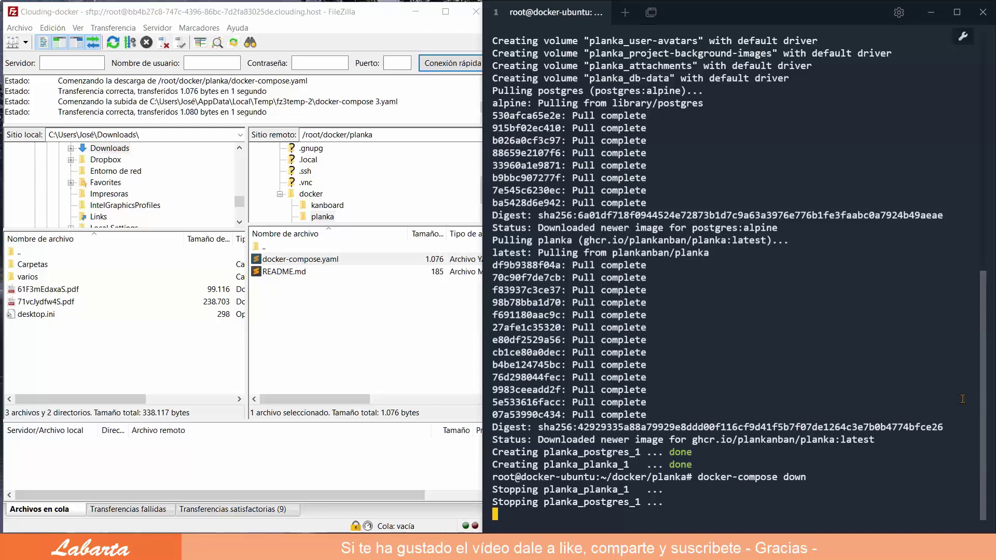
key(Up)
key(Up)
key(Return)
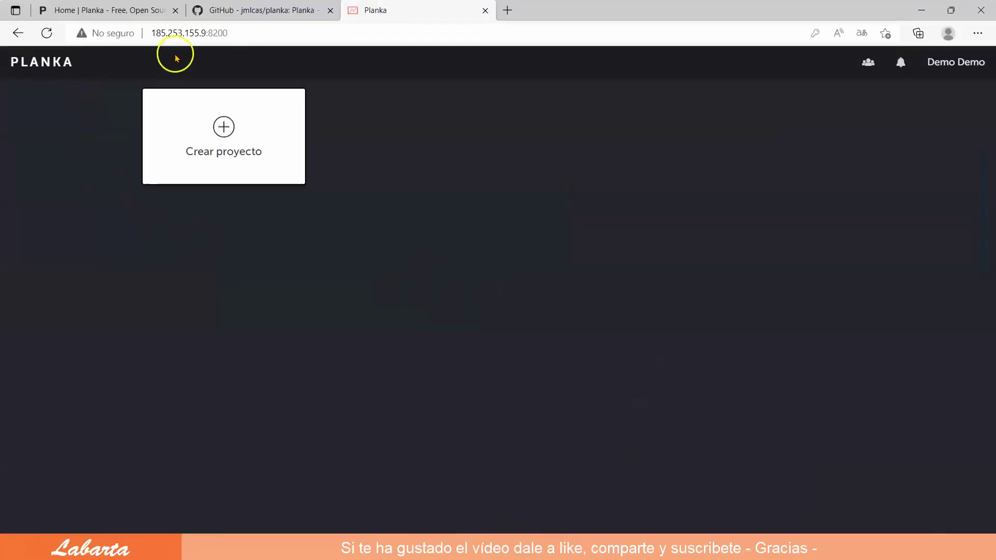
- Switch to the browser, reload Planka without translating the page, and view its user list
click(46, 33)
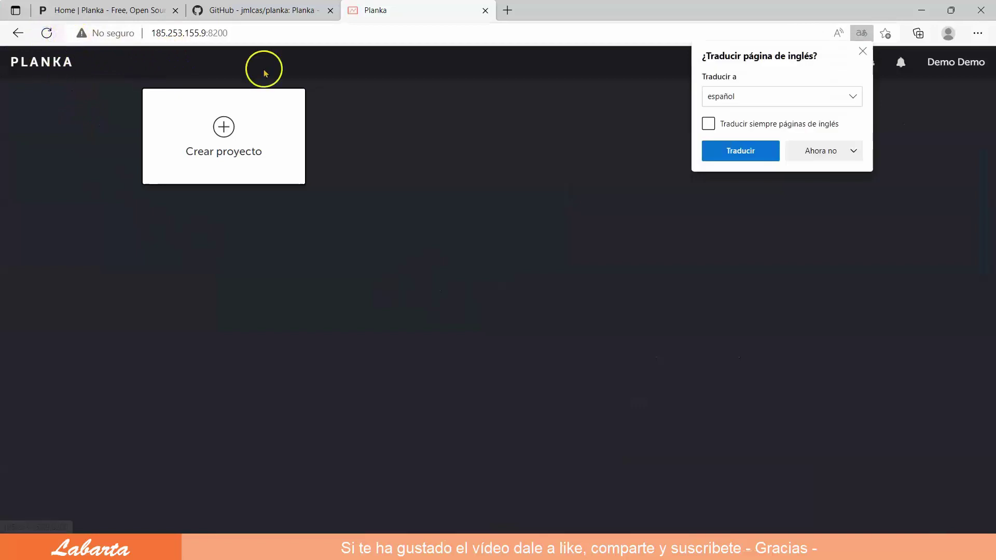
click(863, 51)
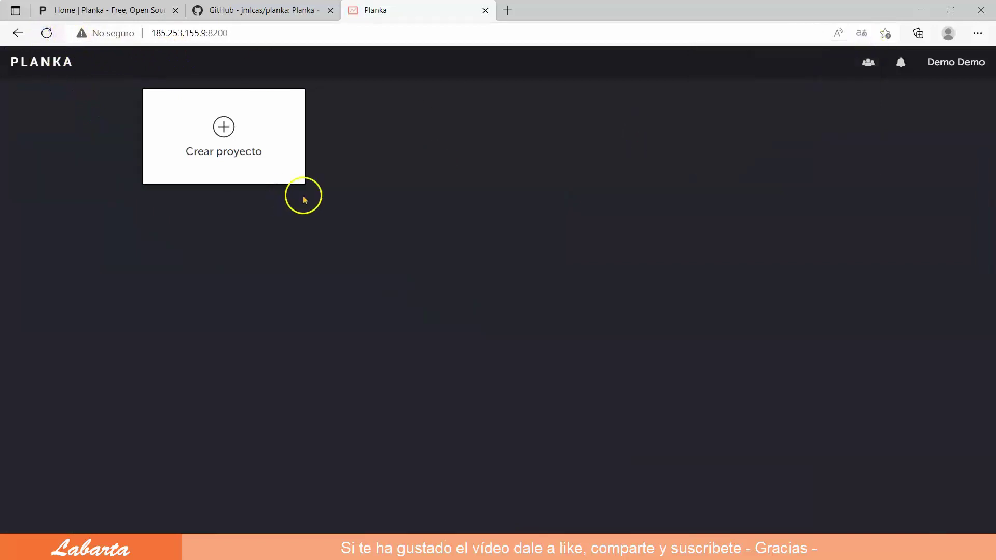
click(867, 63)
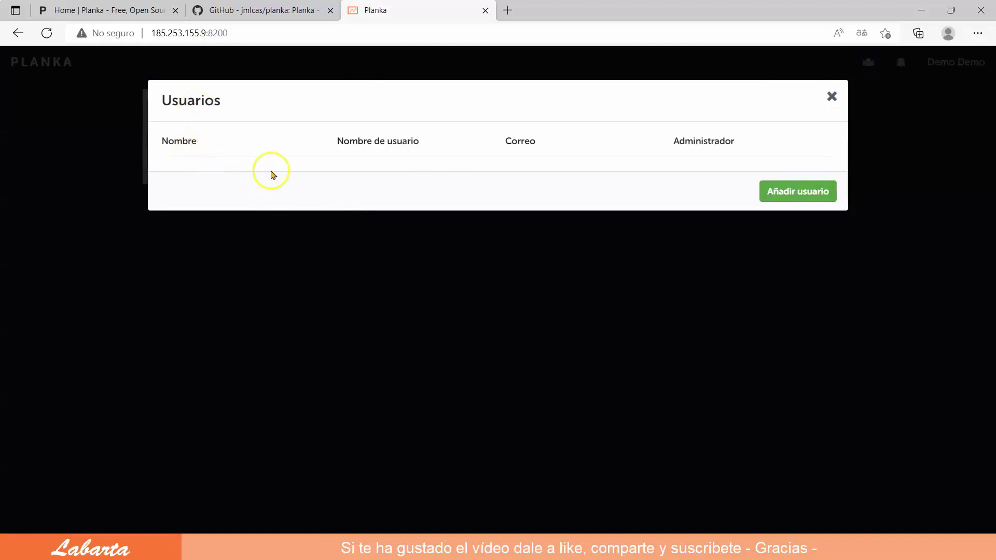
click(831, 97)
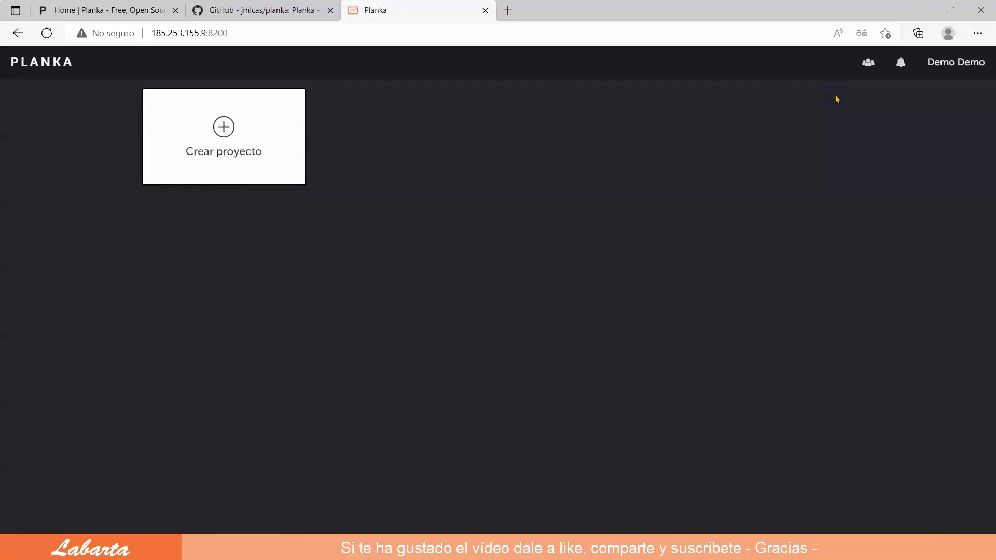
- Open the demo user's account settings and examine the profile fields, language options and authentication links
click(951, 63)
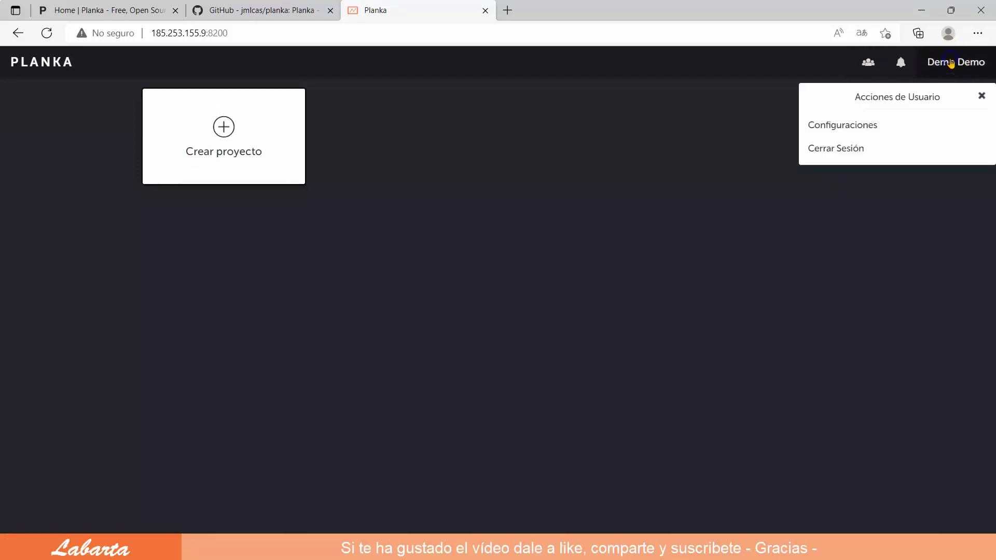
click(863, 126)
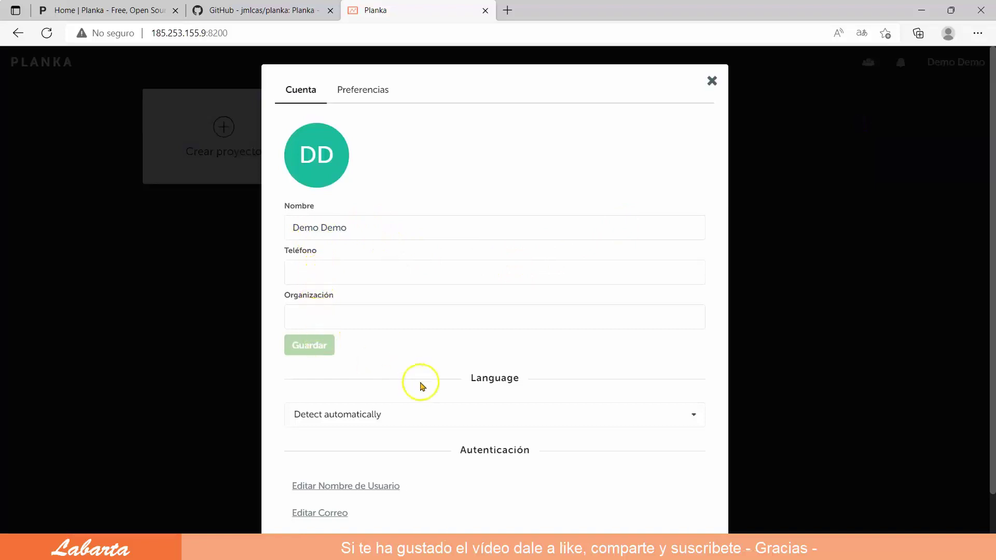
scroll(421, 386, down, 1)
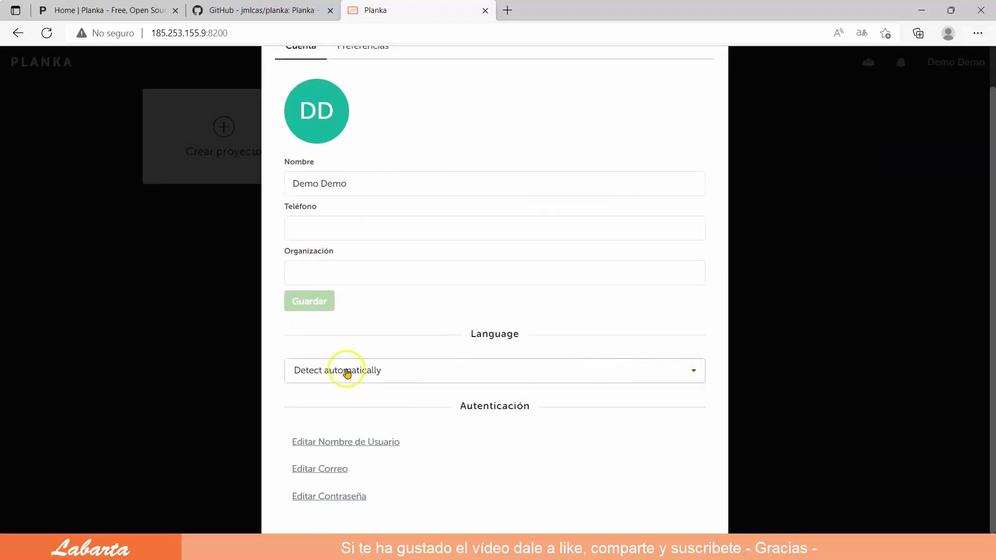
click(690, 371)
click(690, 370)
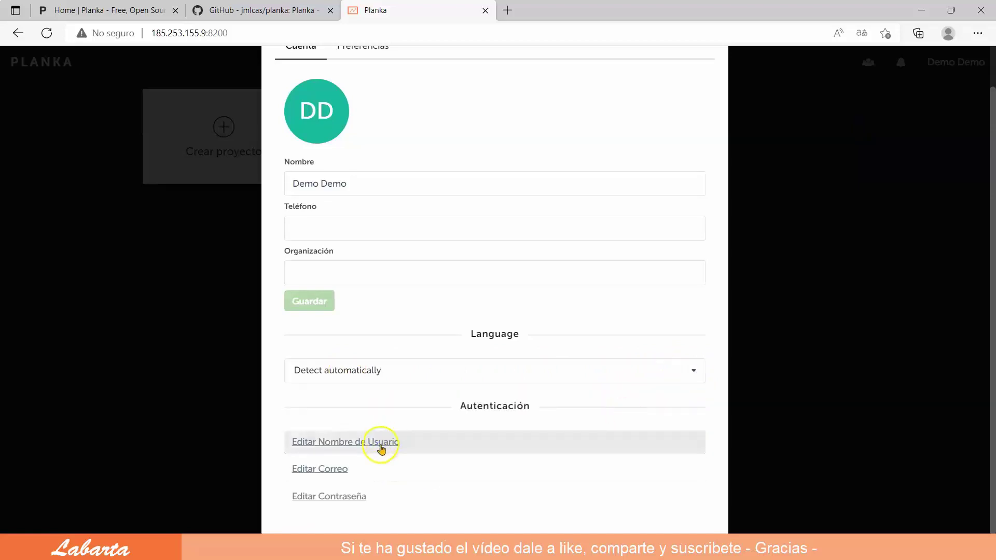
- View the card subscription option in the demo user's preferences and close the settings
scroll(726, 347, up, 2)
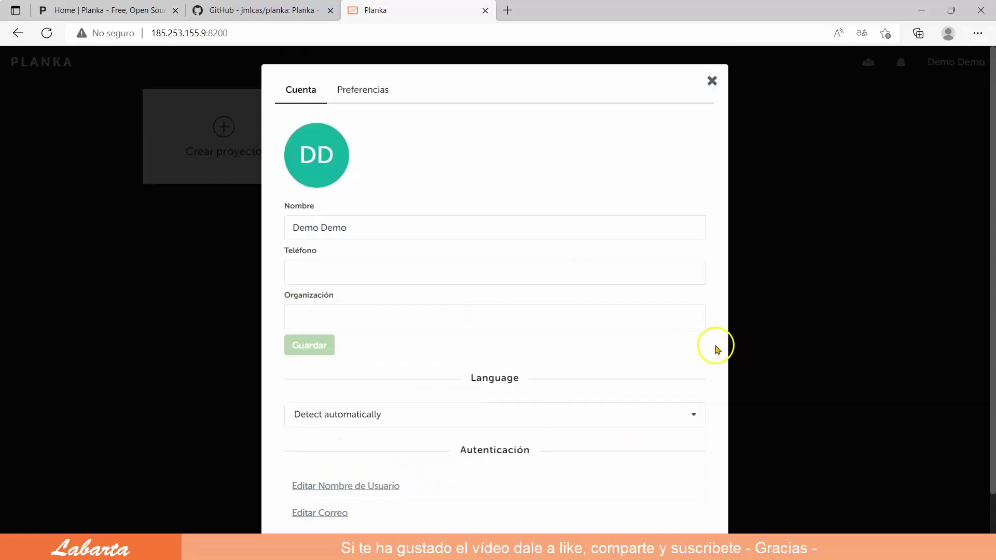
click(376, 91)
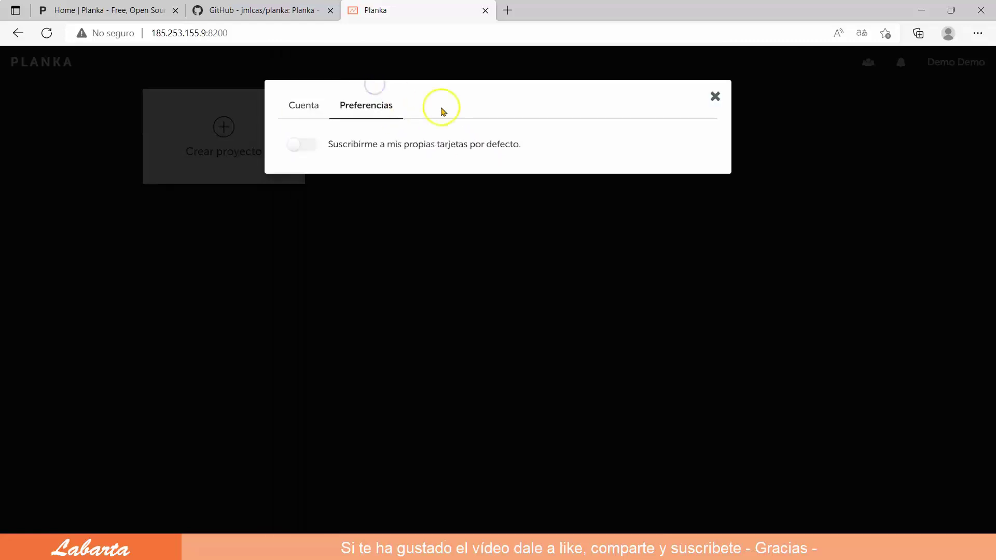
click(715, 96)
- Create a new project named Web Corporativa
click(218, 131)
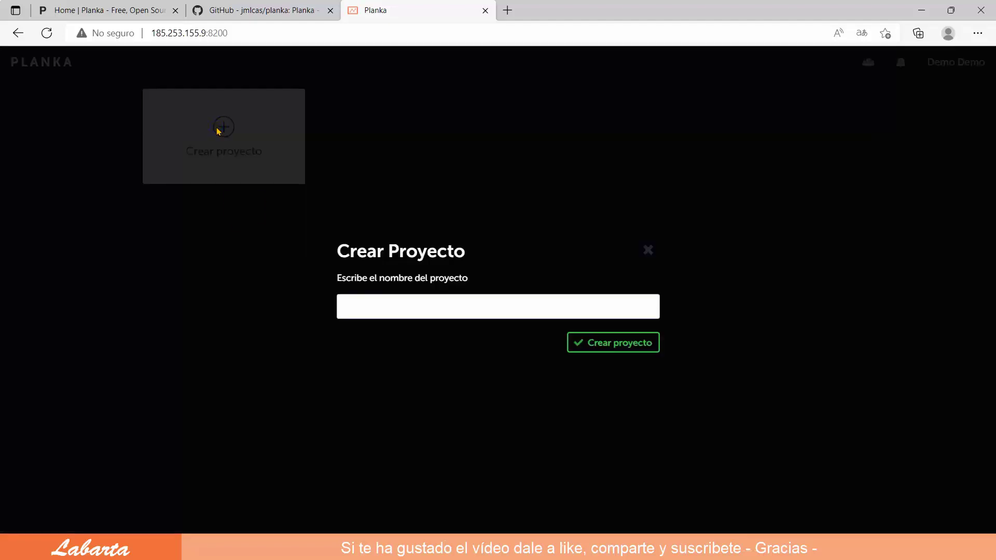
click(390, 309)
click(613, 345)
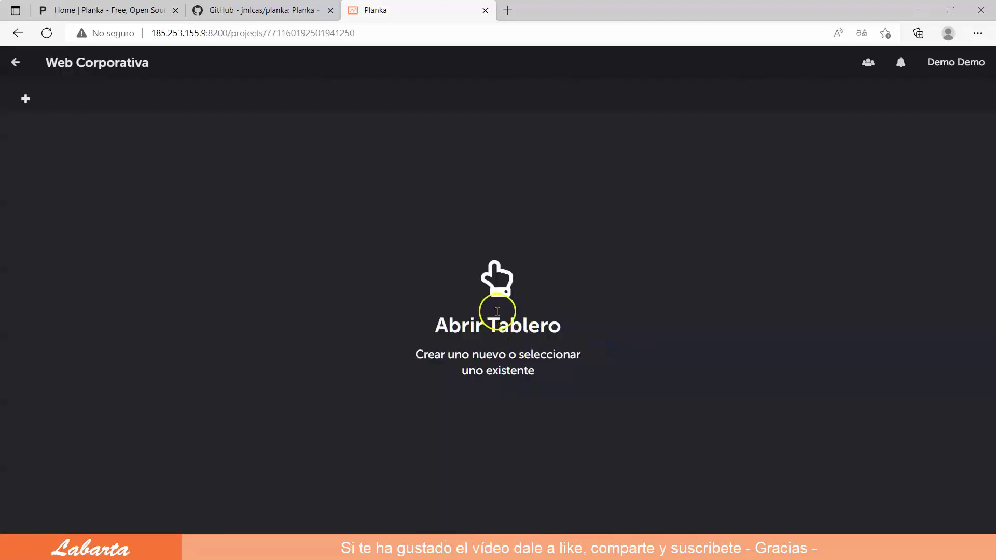
- Create a board named Web Corporativa inside the new project
click(25, 99)
click(37, 163)
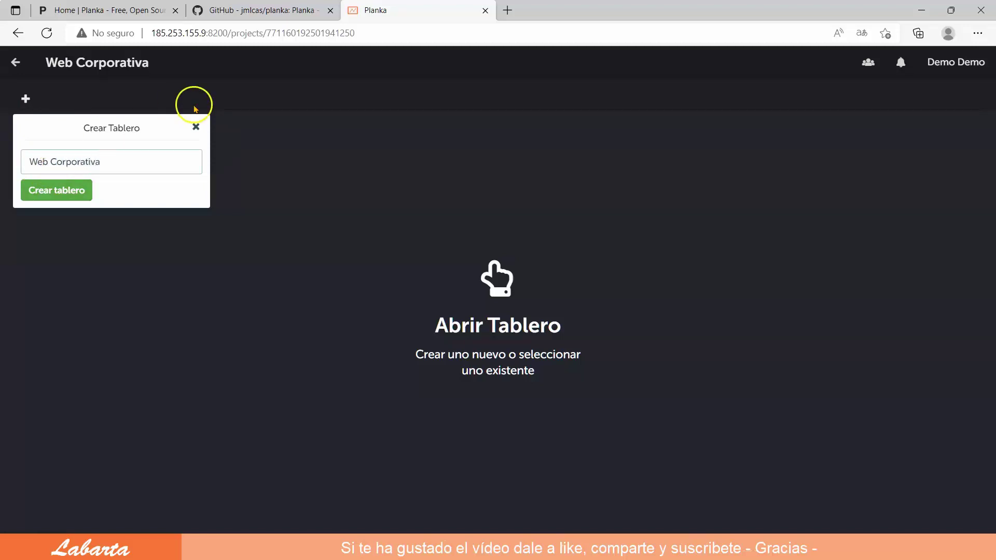
click(60, 197)
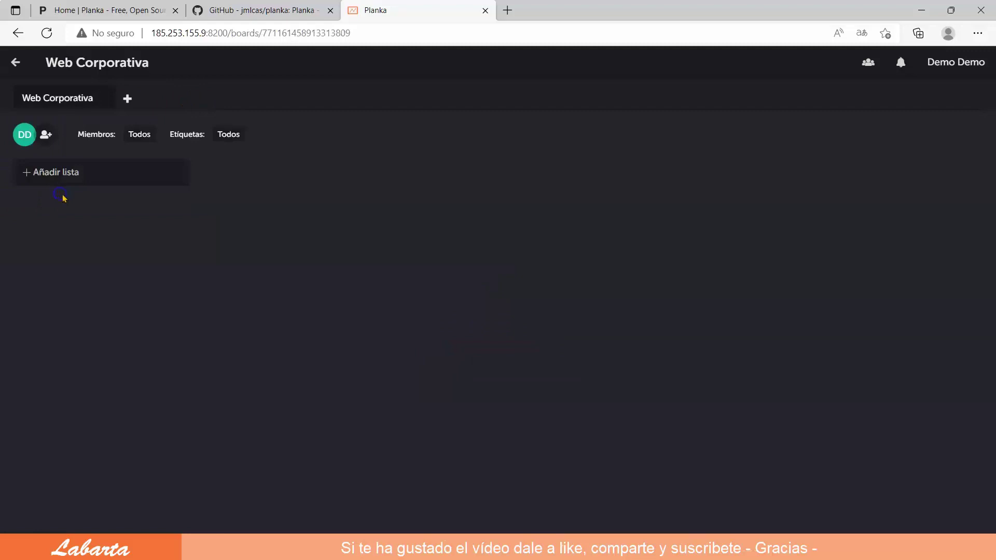
- Add two lists named Recursos and Pendientes to the Web Corporativa board
click(25, 172)
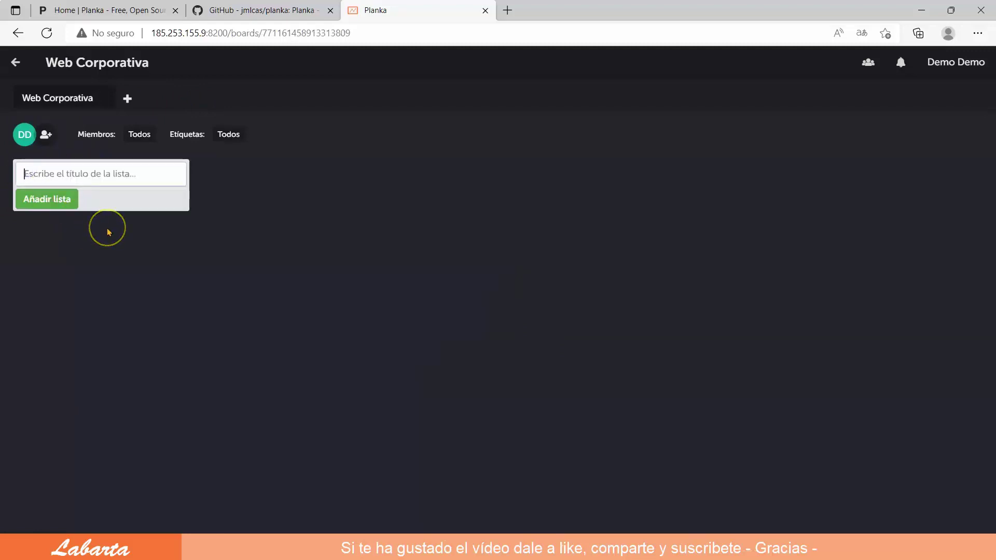
text(Rec)
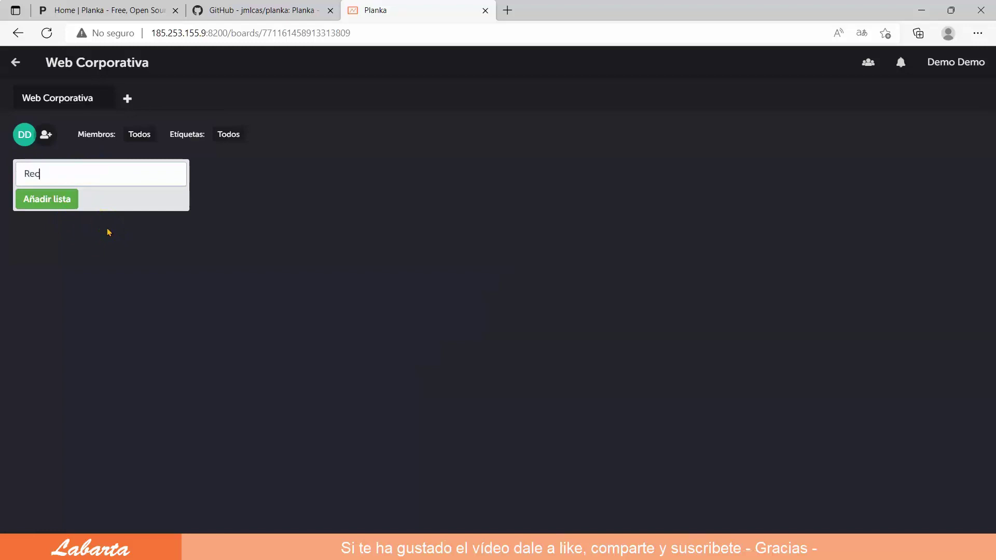
text(ursos)
click(54, 203)
click(258, 173)
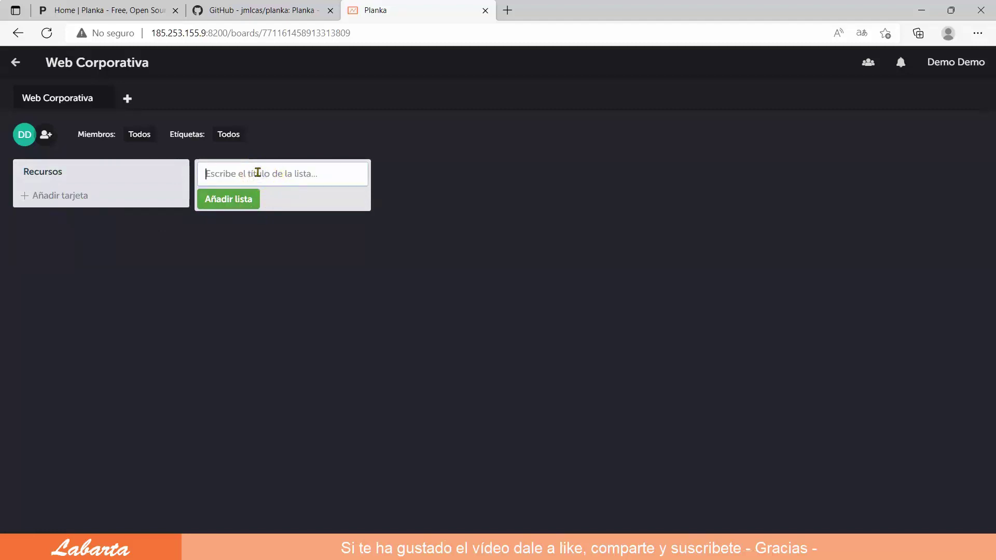
text(Pendientes)
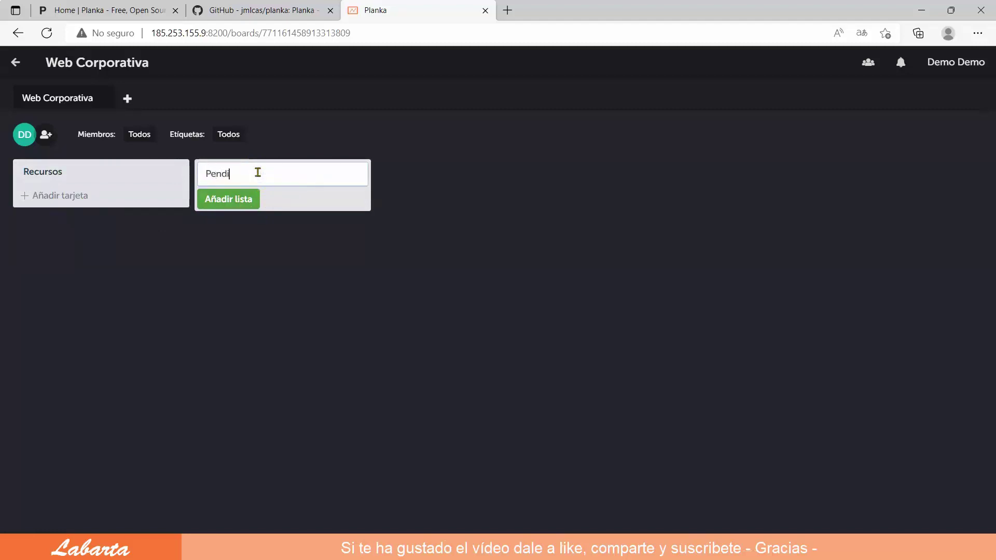
click(232, 200)
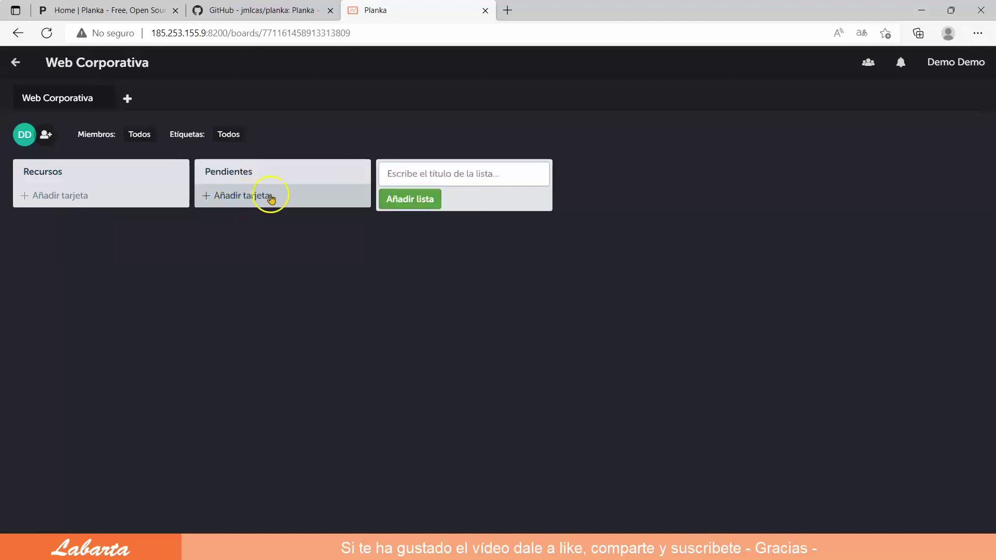
- Add two more lists named Proceso and Terminado to the board and finish adding lists
text(Proceso)
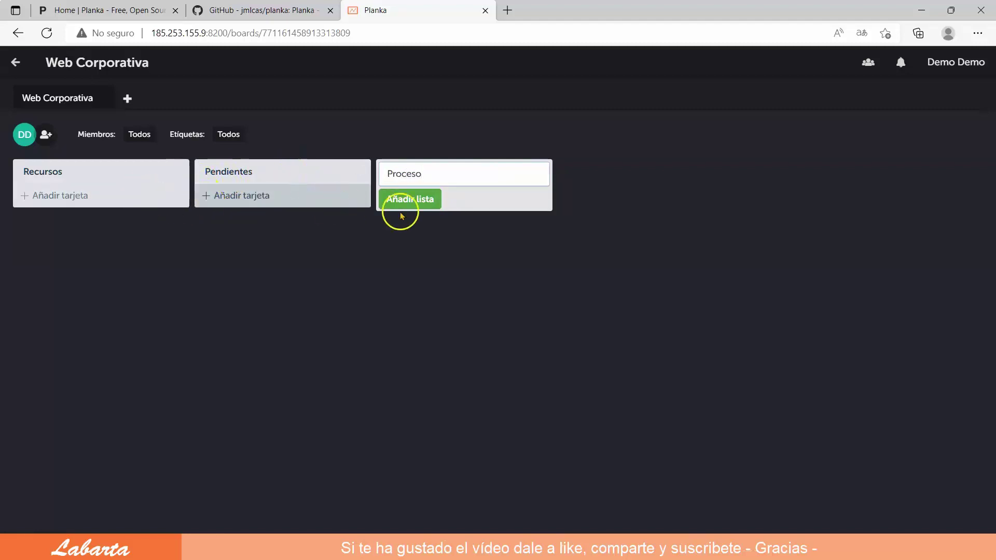
click(409, 200)
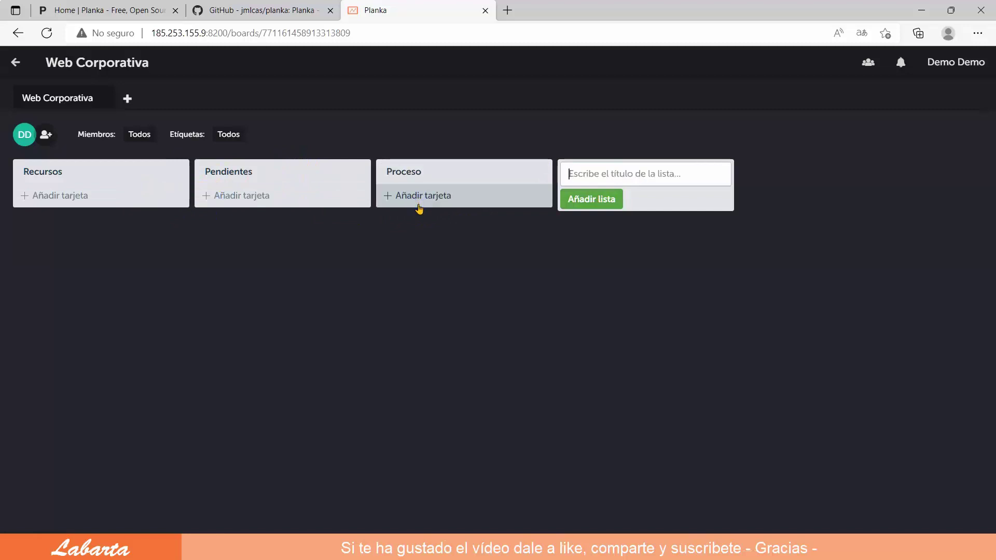
text(T)
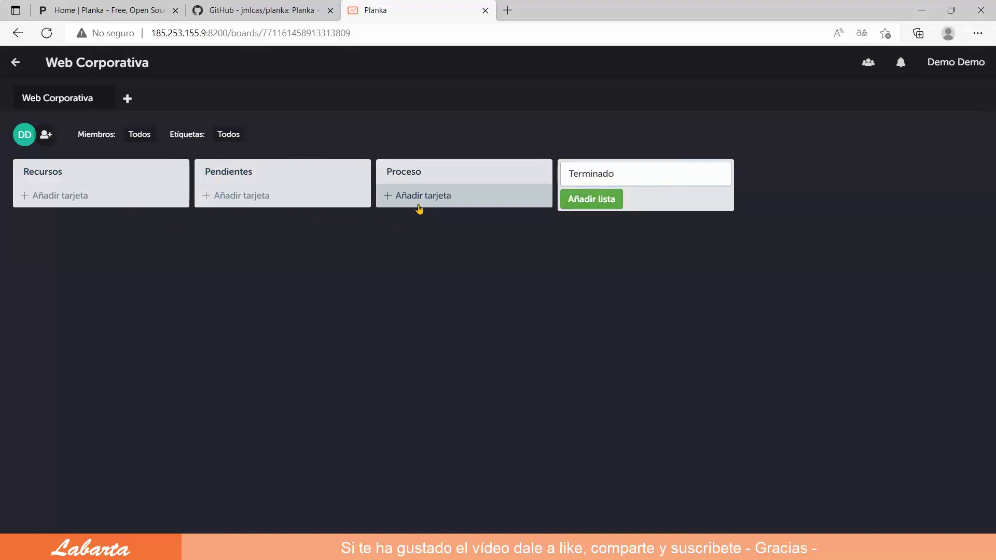
text(erminado)
key(Return)
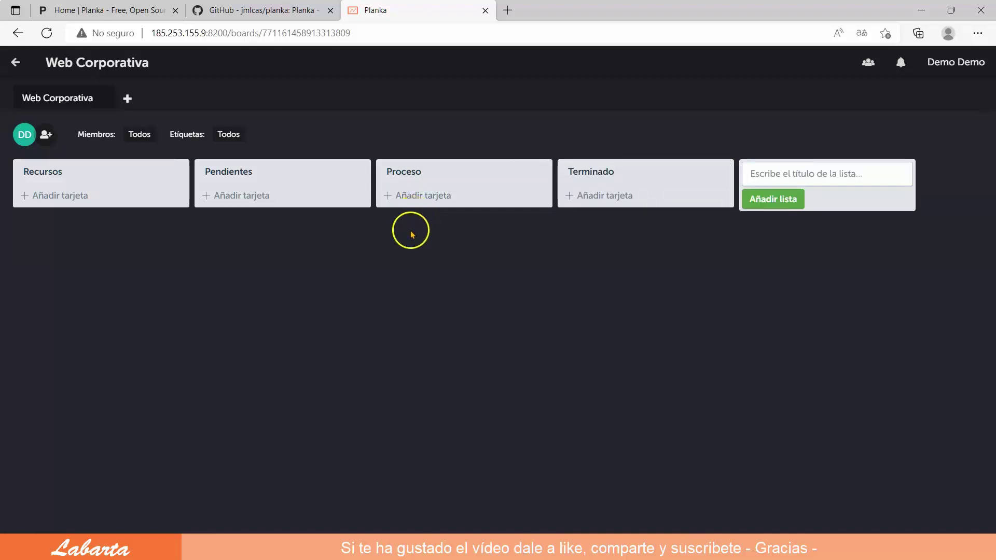
click(750, 249)
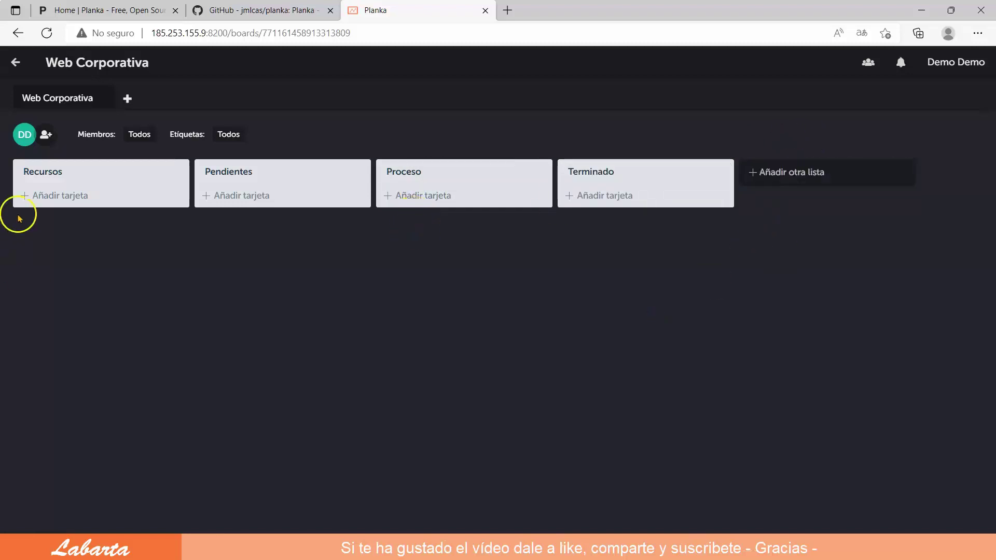
mouse_move(65, 180)
mouse_down()
mouse_move(92, 222)
mouse_move(178, 249)
mouse_move(29, 196)
mouse_move(54, 171)
mouse_move(68, 178)
mouse_up()
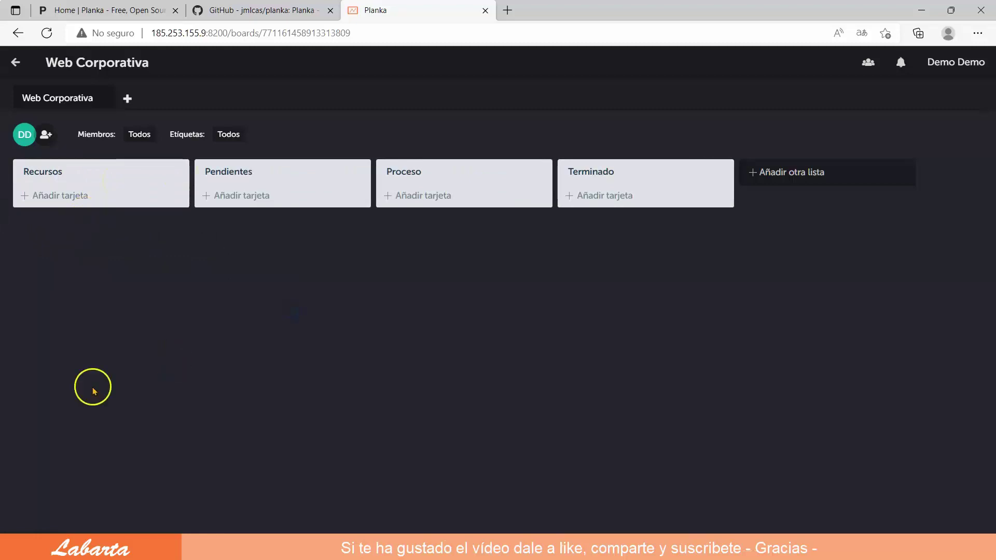
- Log the demo user out of Planka
click(954, 62)
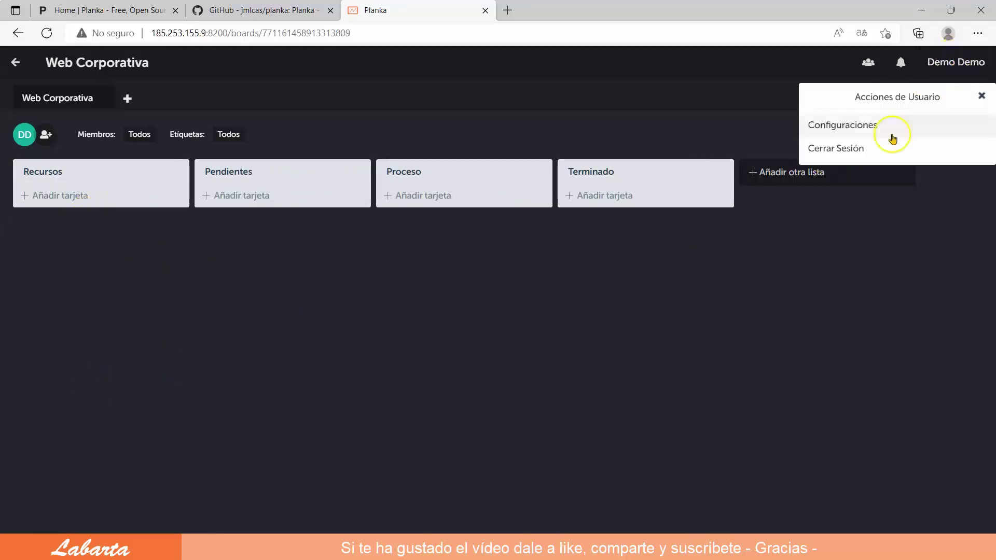
click(847, 148)
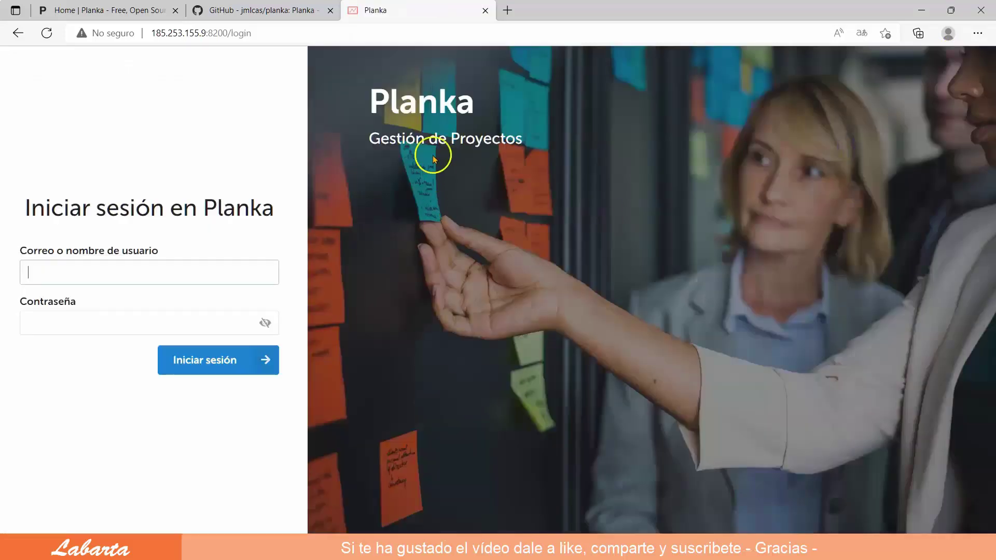